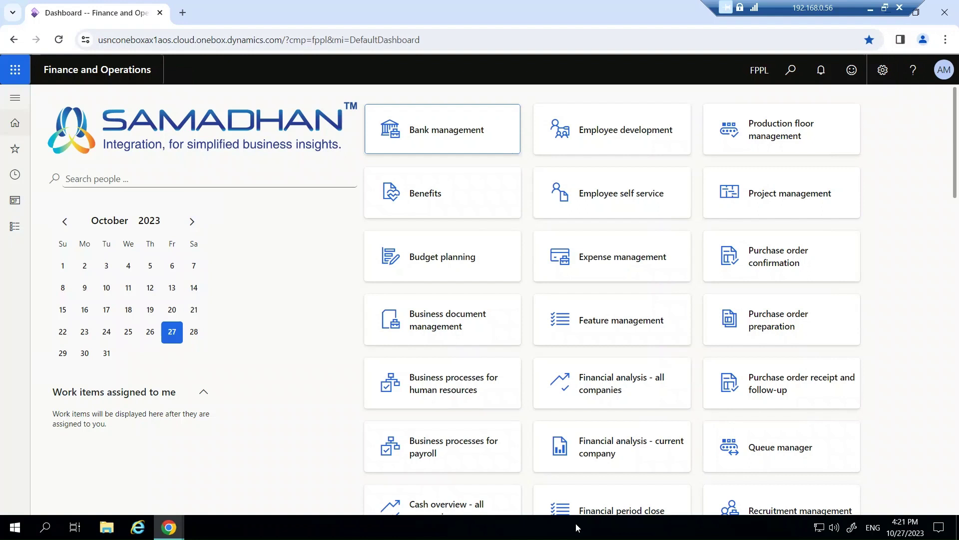
Step: Open the Released products list in the Product information management module
left_click(15, 226)
scroll(145, 210, "down", 1)
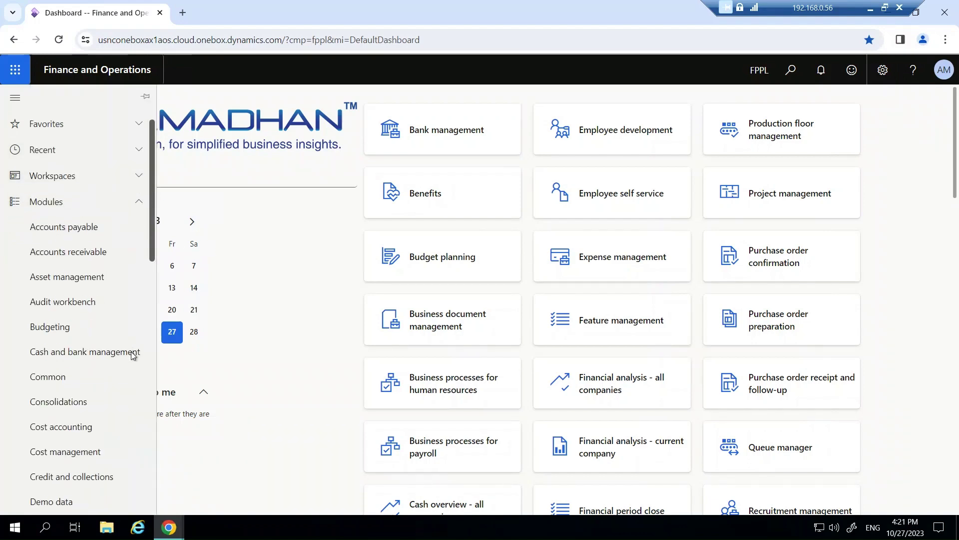
scroll(145, 235, "down", 9)
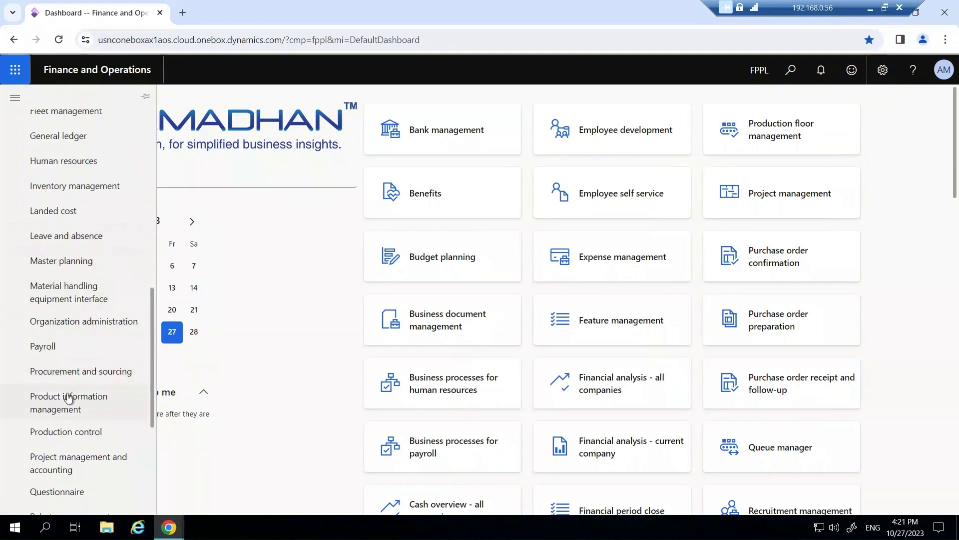
left_click(68, 397)
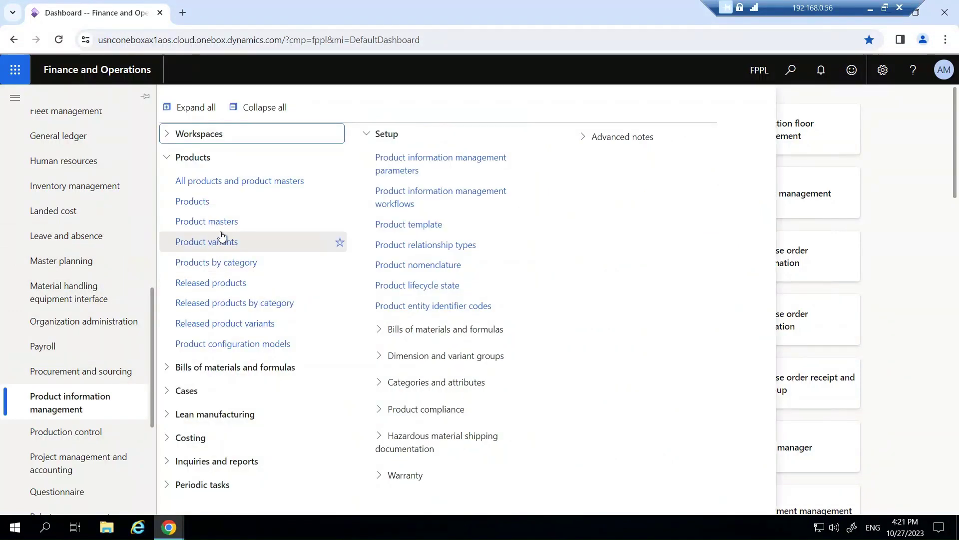
left_click(202, 287)
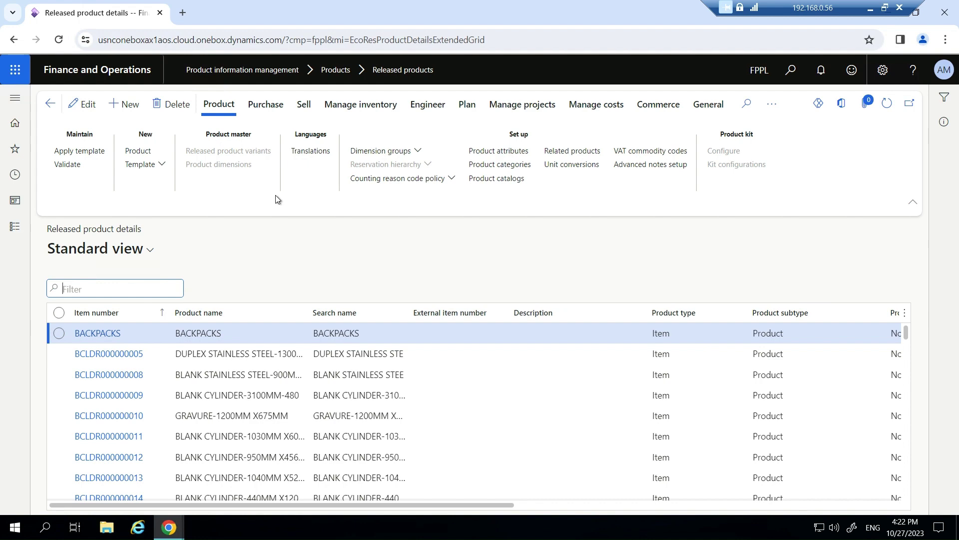
Step: Start a new released product and choose Item as its product type
left_click(135, 109)
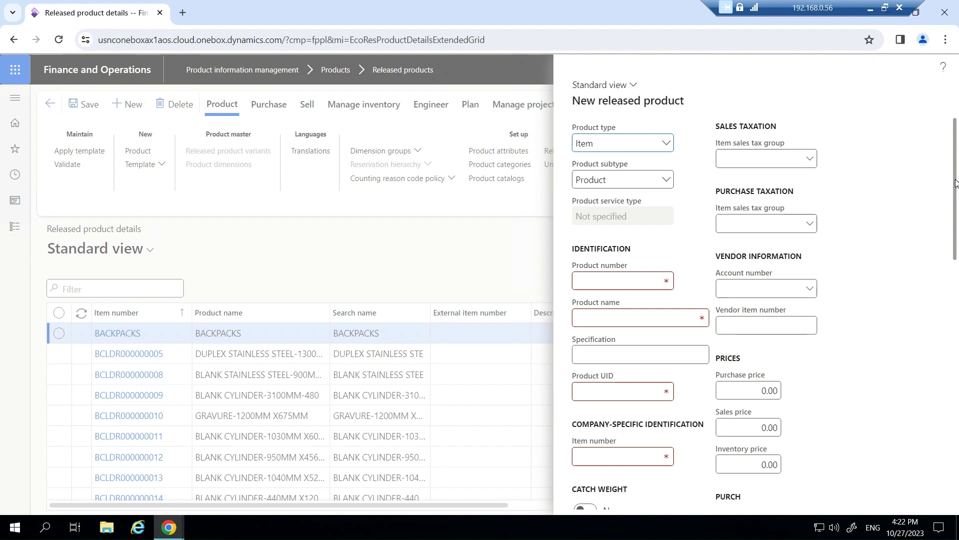
left_click_drag(955, 185, 956, 196)
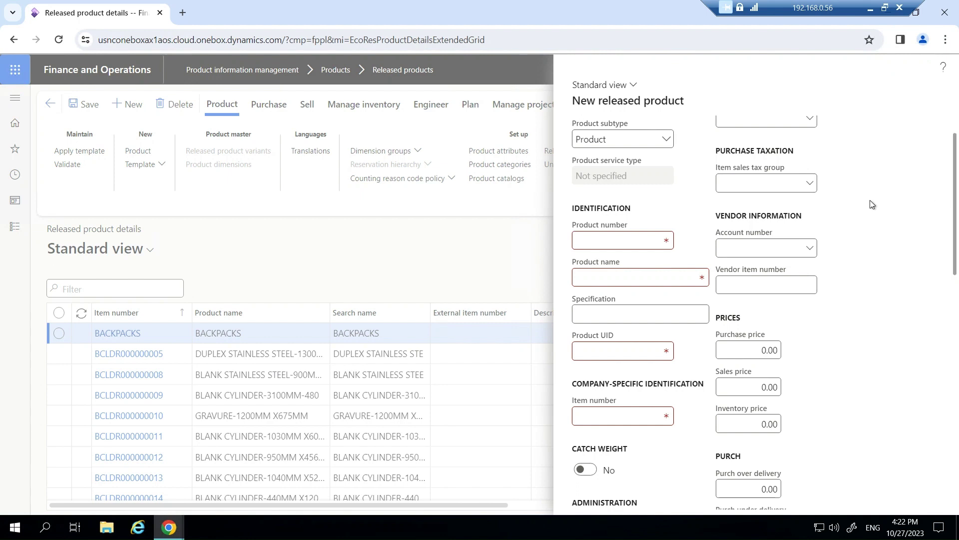
triple_click(957, 191)
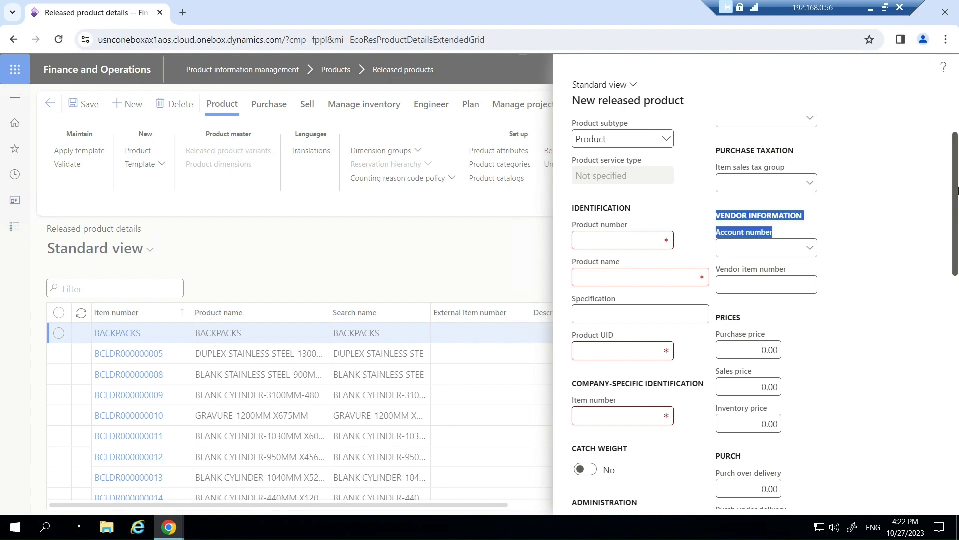
scroll(957, 191, "up", 1)
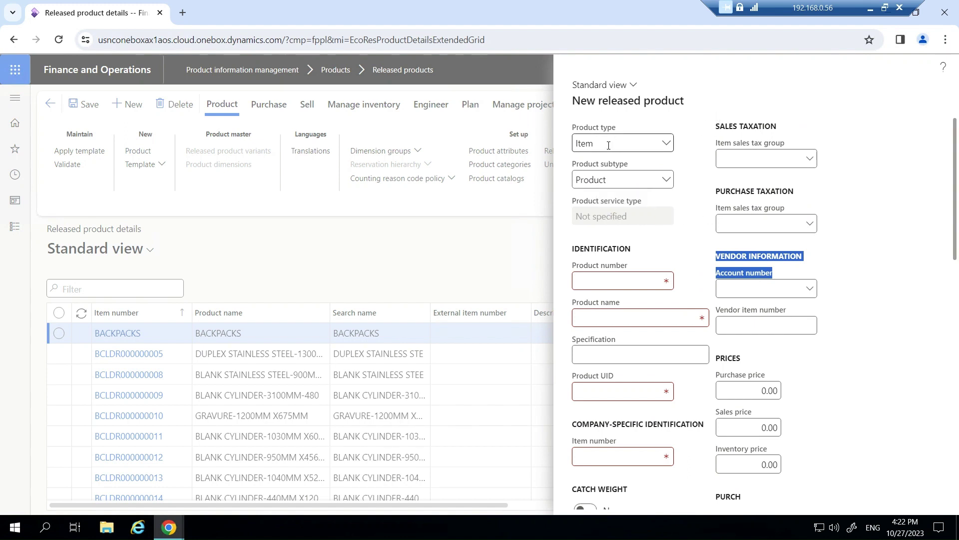
left_click(665, 145)
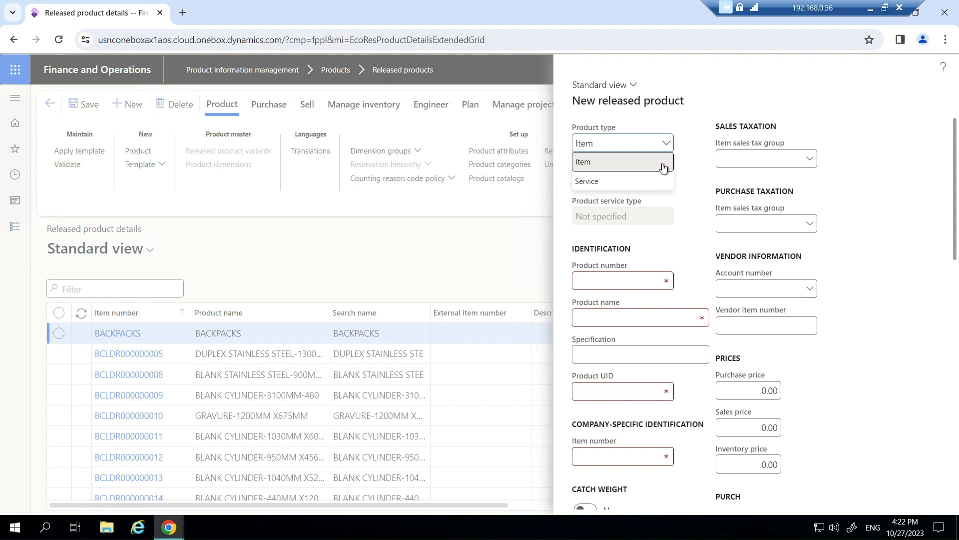
left_click(663, 167)
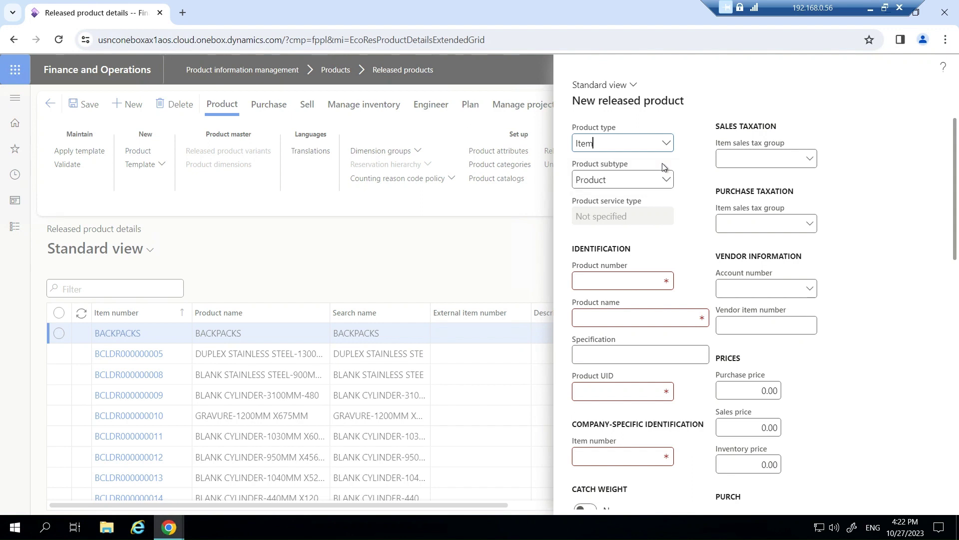
Step: Switch the product subtype to Product master and back to Product
left_click(665, 178)
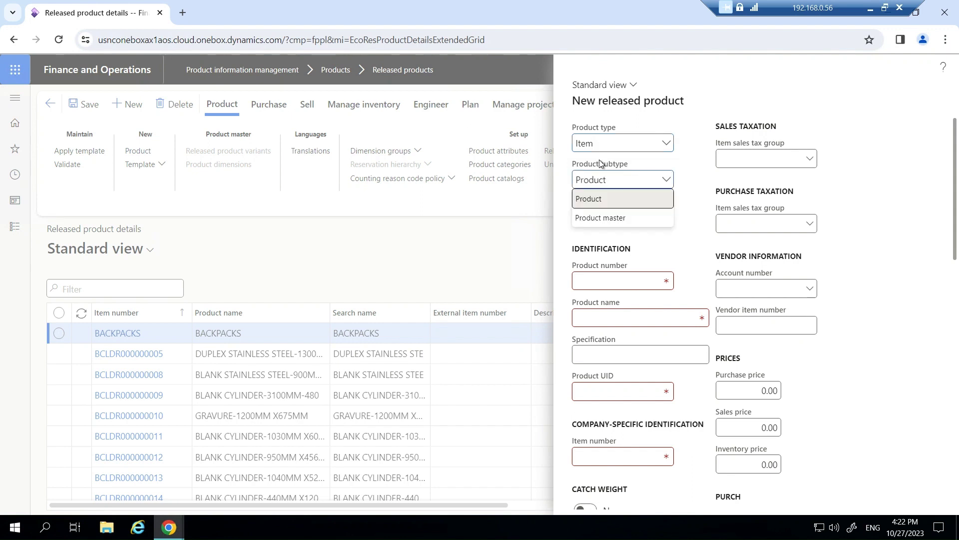
left_click(613, 219)
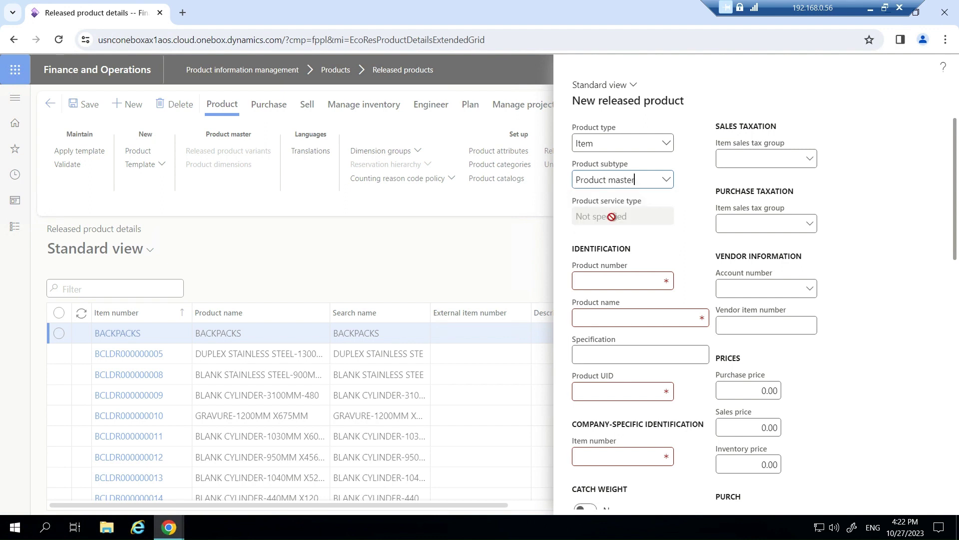
left_click(666, 178)
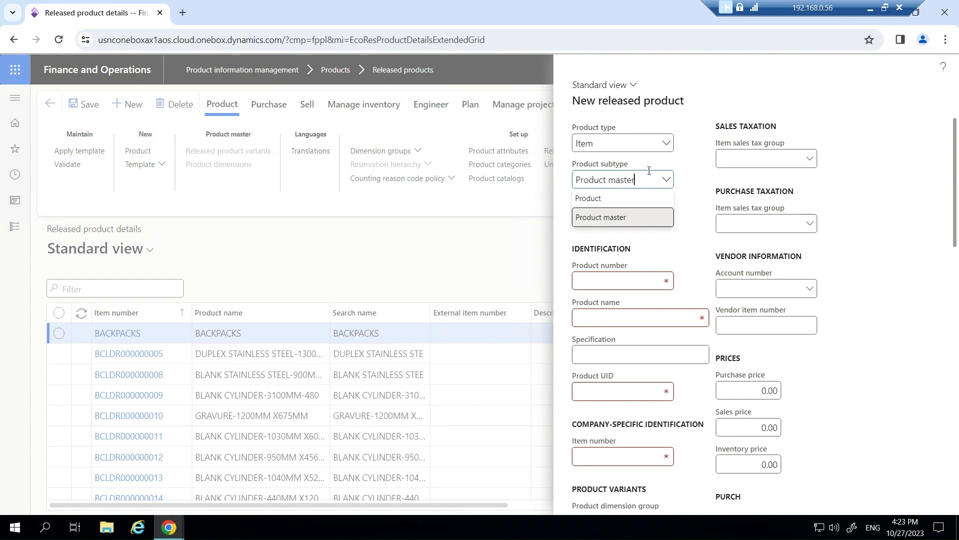
left_click(644, 199)
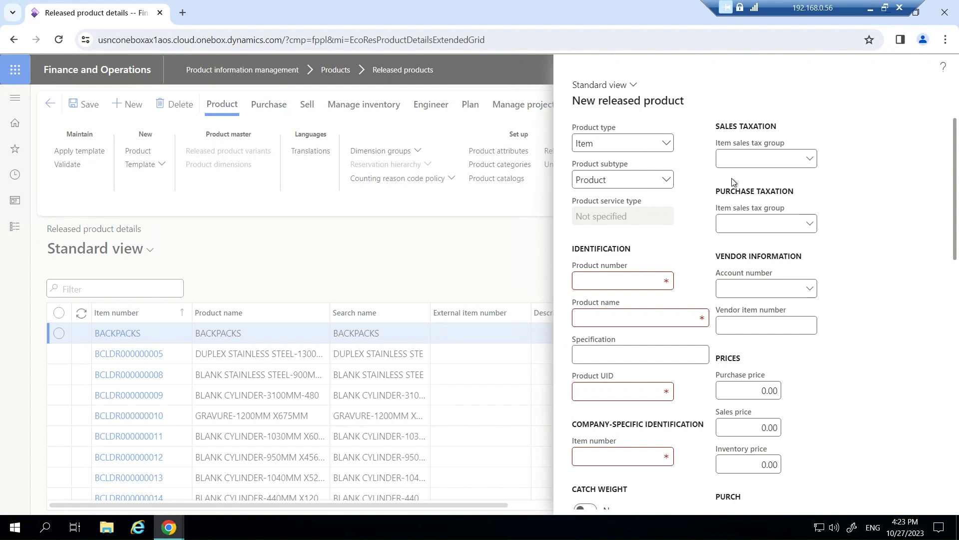
Step: Apply the RM-PLYWOOD template to the new released product
scroll(958, 147, "down", 1)
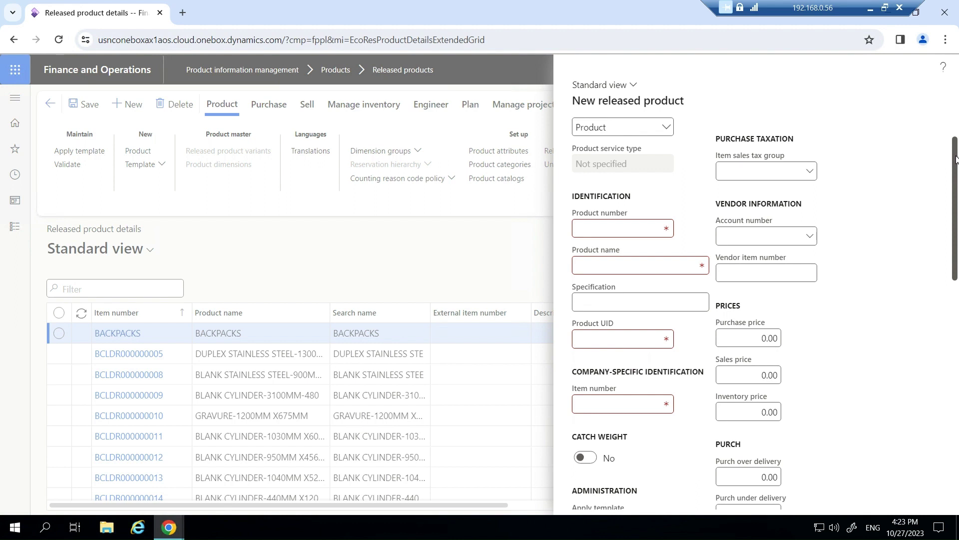
scroll(649, 265, "down", 5)
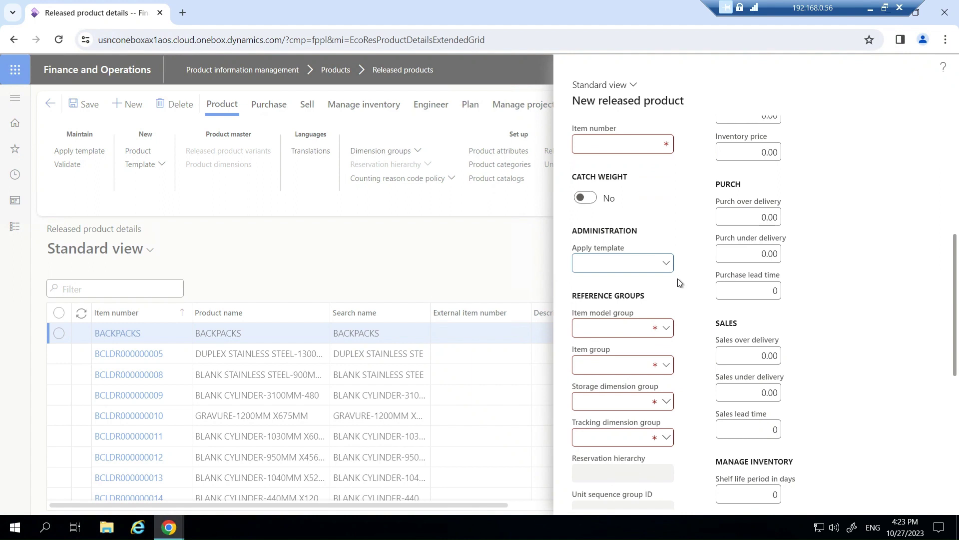
left_click_drag(748, 301, 751, 355)
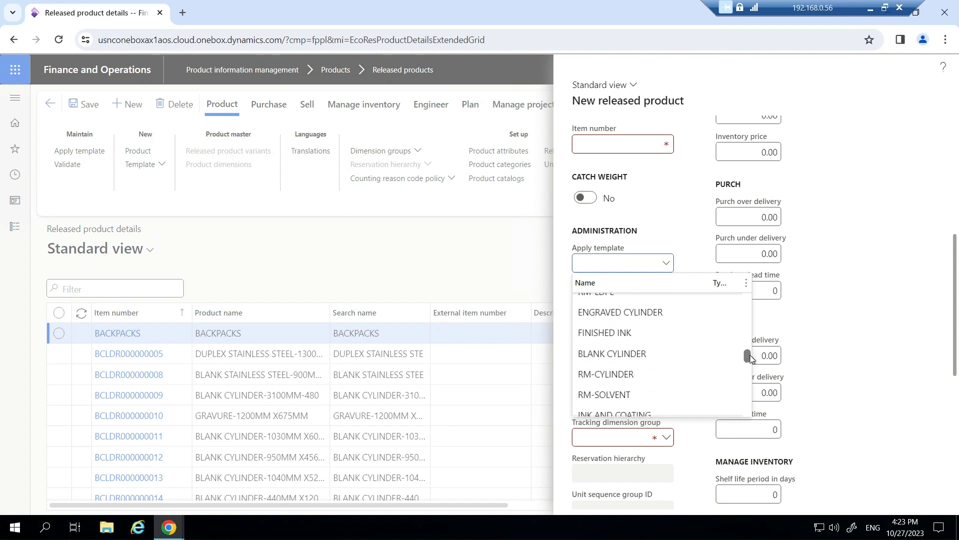
left_click_drag(748, 355, 751, 370)
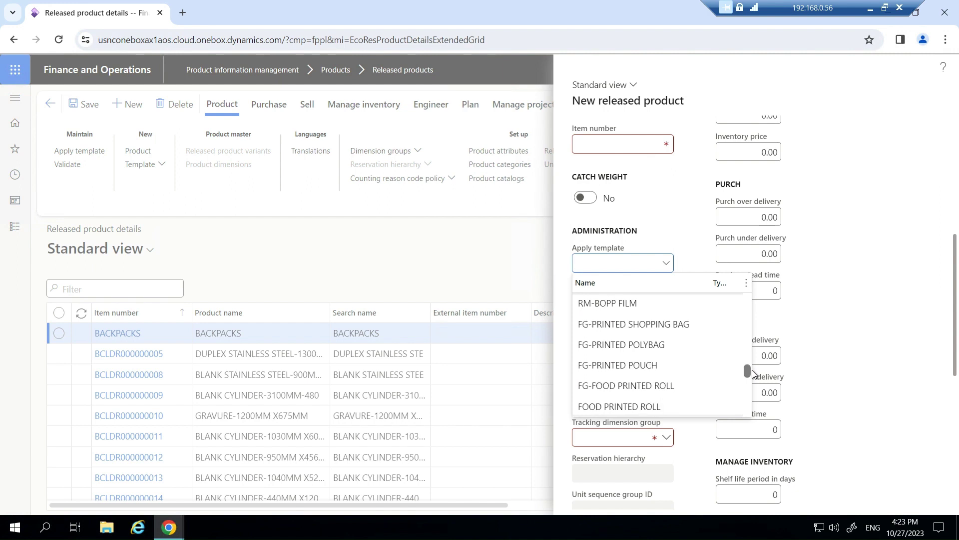
left_click_drag(751, 369, 755, 384)
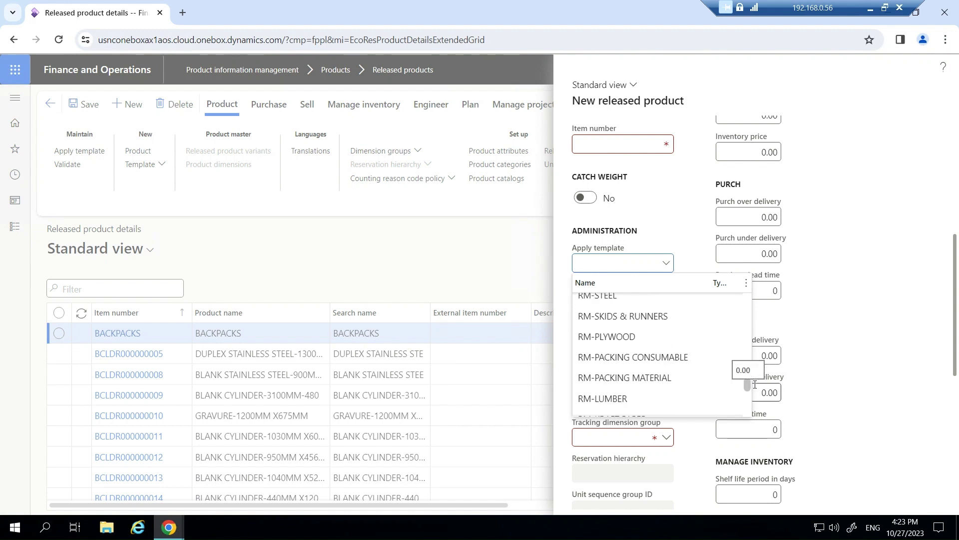
left_click(598, 335)
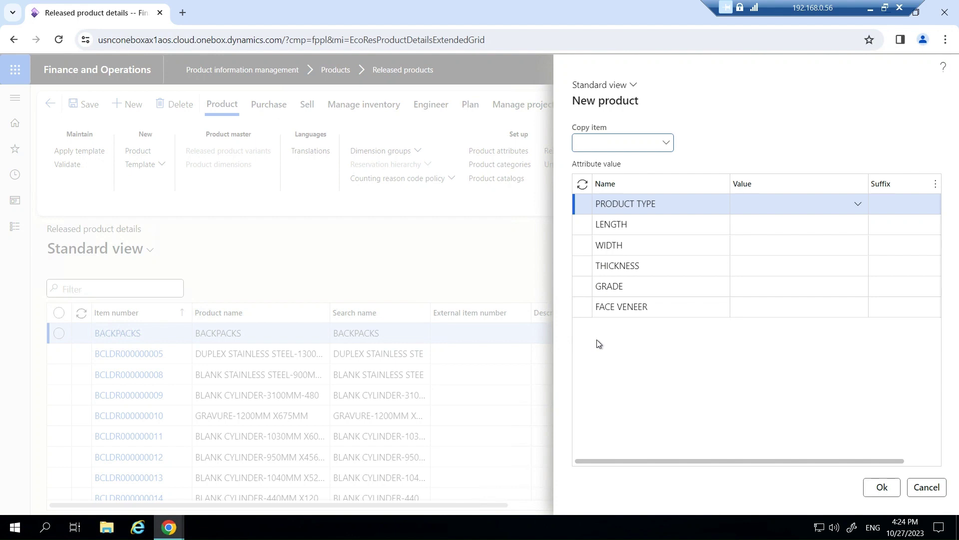
Step: Set the PRODUCT TYPE attribute of the new product to PLYWOOD
key("Tab")
left_click(863, 206)
left_click(863, 205)
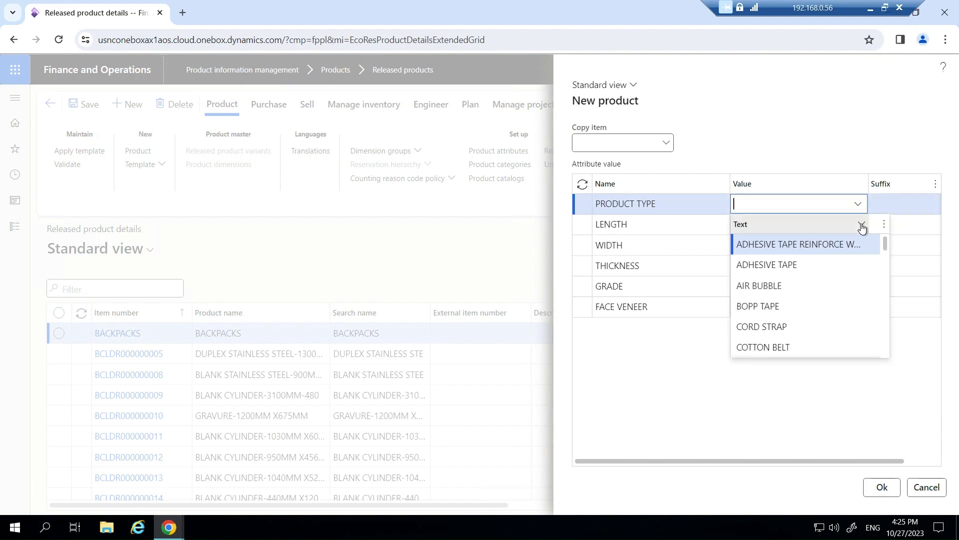
type("pl")
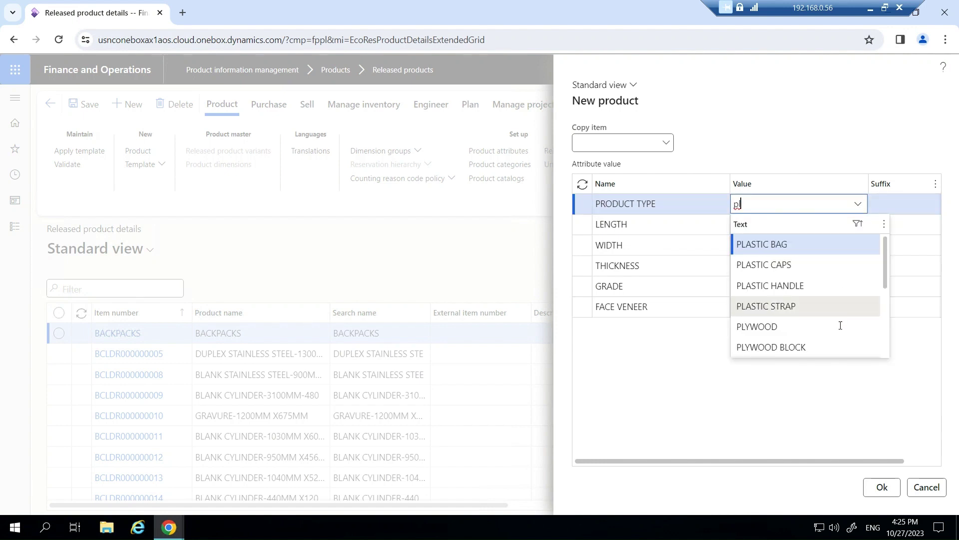
left_click(839, 328)
left_click(827, 220)
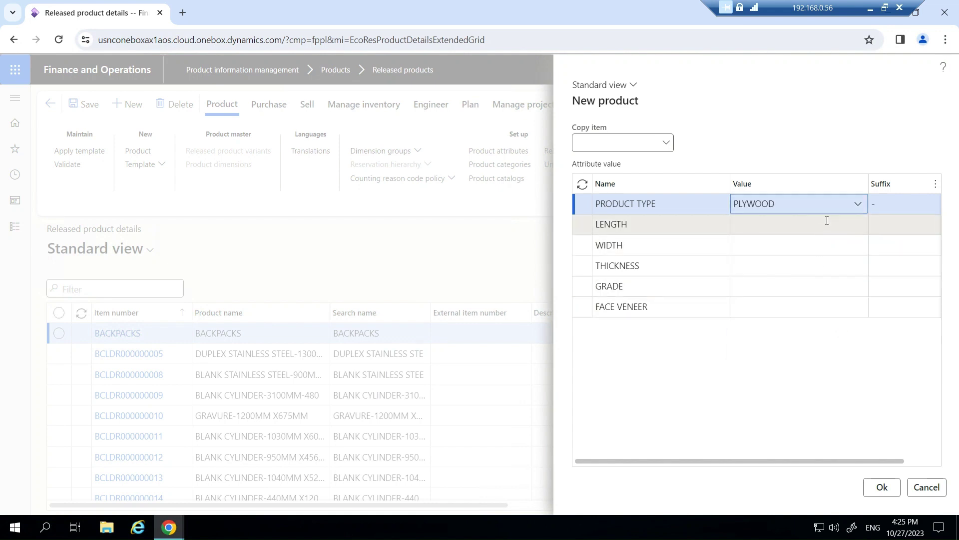
type("7896")
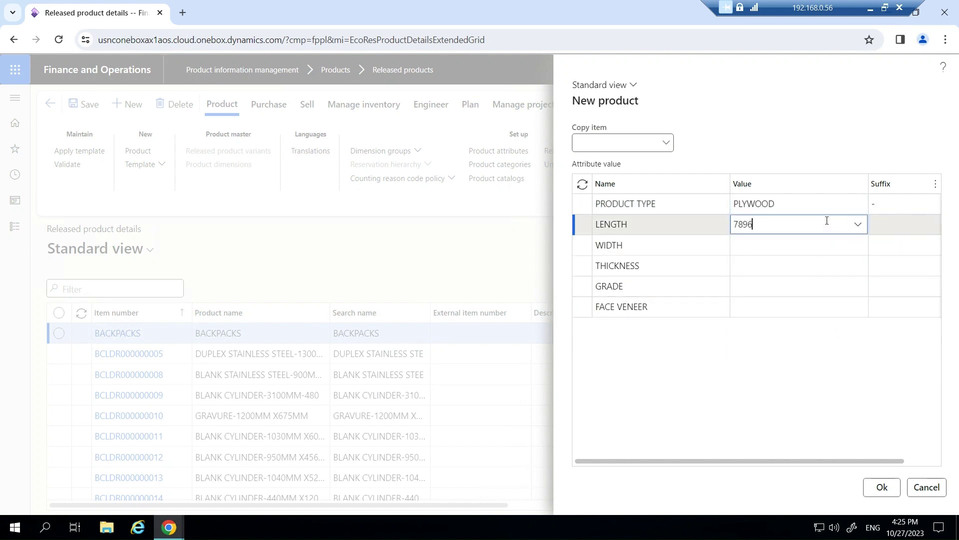
key("BackSpace")
key("BackSpace")
key("BackSpace")
key("BackSpace")
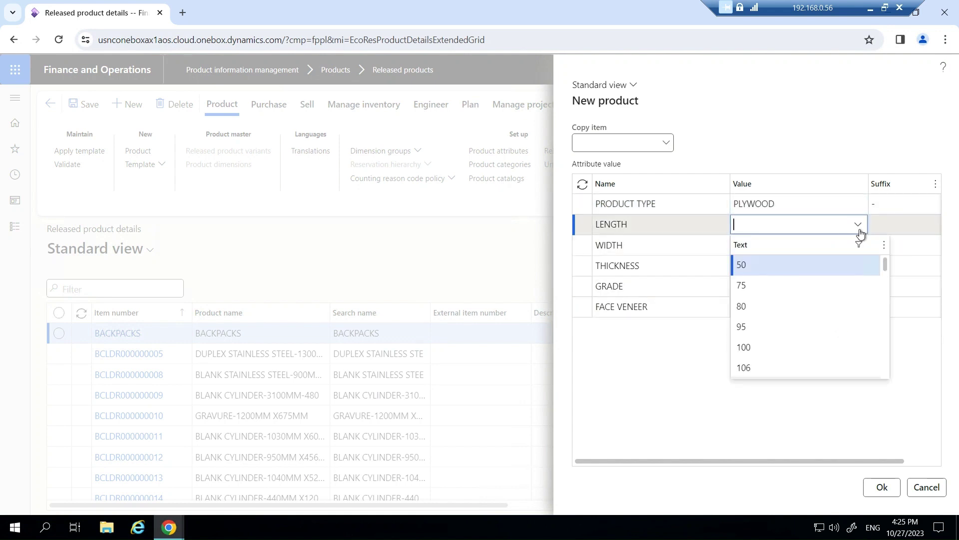
Step: Choose 2015 as the value of the LENGTH attribute
left_click(861, 233)
left_click(859, 225)
scroll(885, 280, "down", 2)
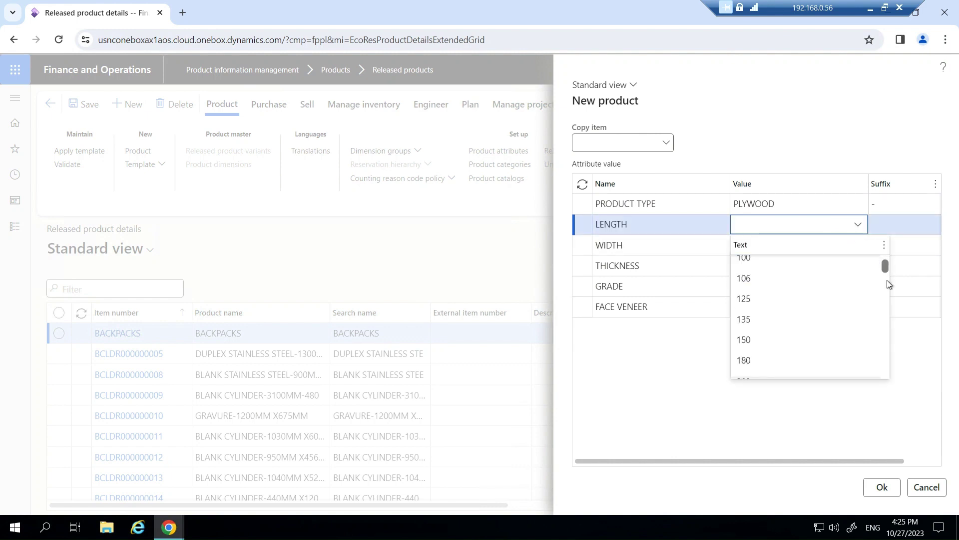
scroll(888, 283, "down", 6)
left_click(835, 349)
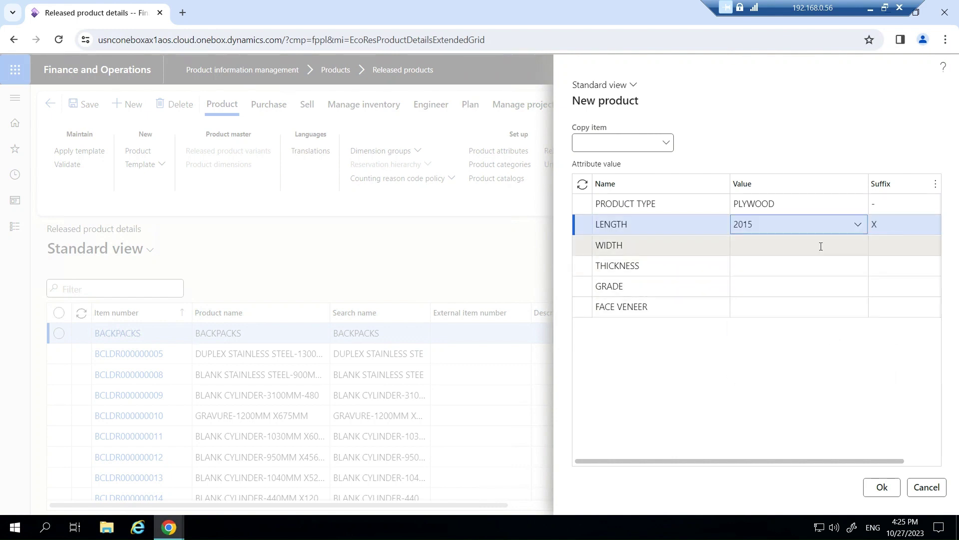
Step: Set the WIDTH attribute to 690 and the THICKNESS attribute to 0.71
left_click(859, 245)
left_click(859, 245)
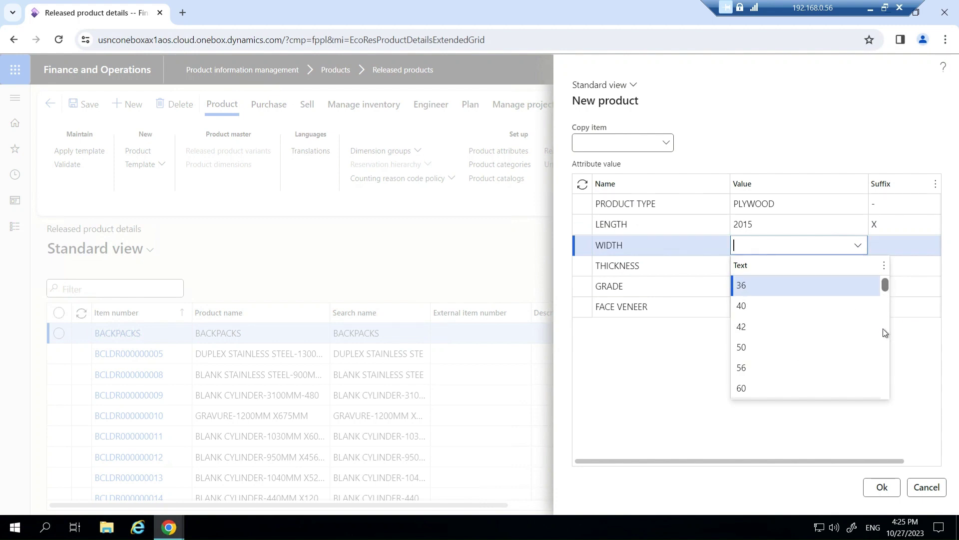
scroll(883, 329, "down", 3)
left_click(806, 352)
left_click(847, 270)
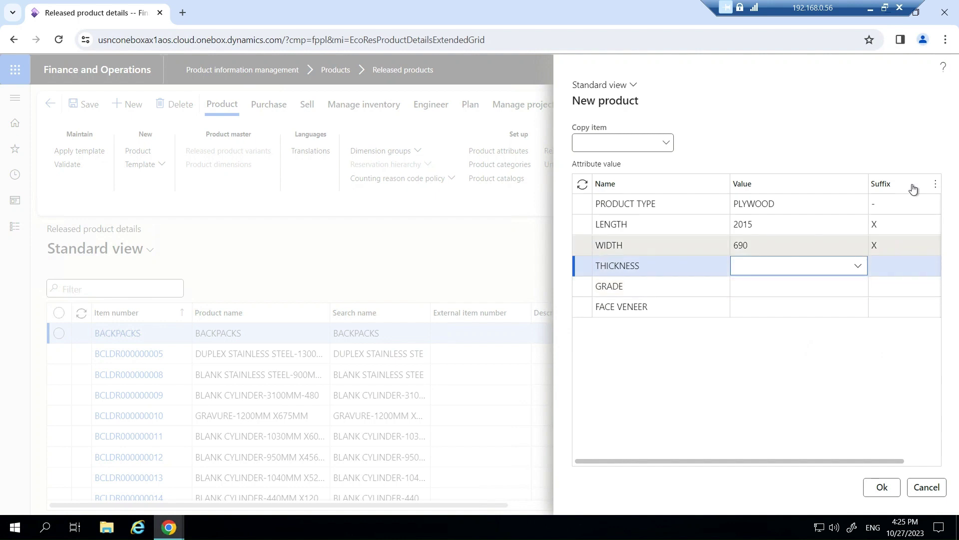
left_click(858, 265)
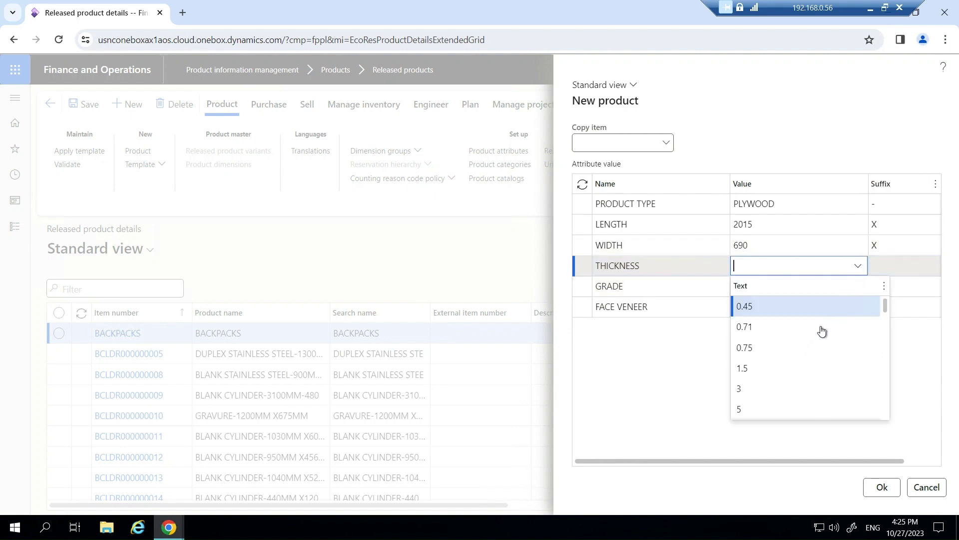
left_click(822, 331)
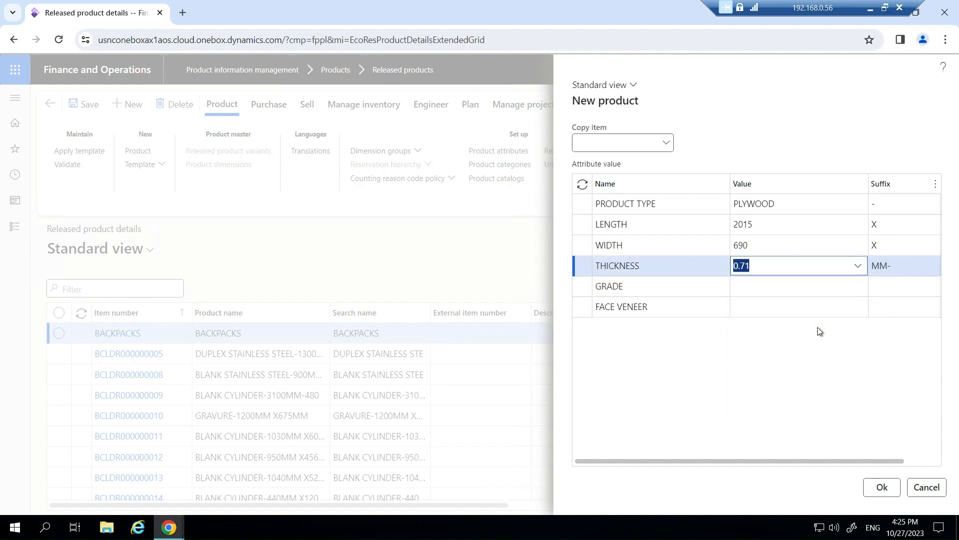
Step: Set the GRADE attribute to MR GRADE and the FACE VENEER attribute to RED FACE
left_click(850, 289)
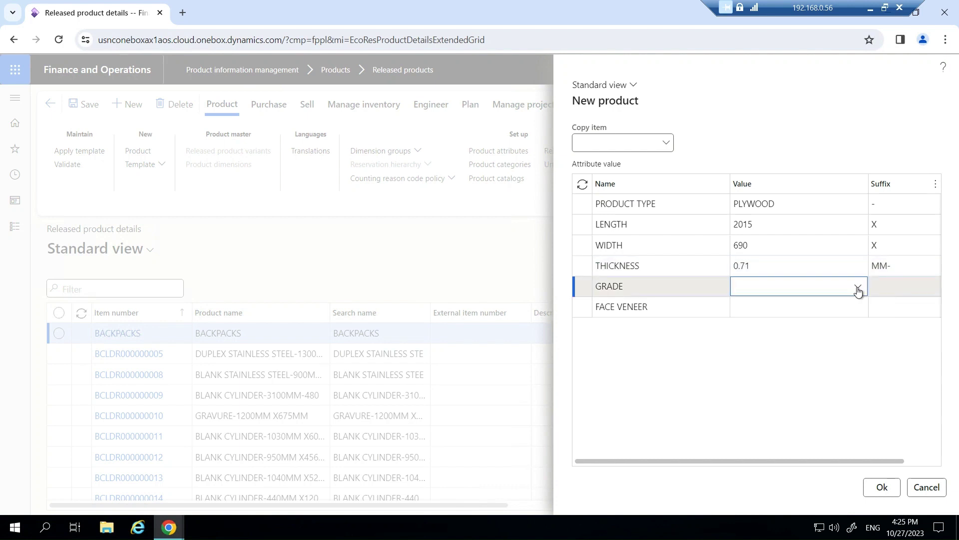
left_click(858, 290)
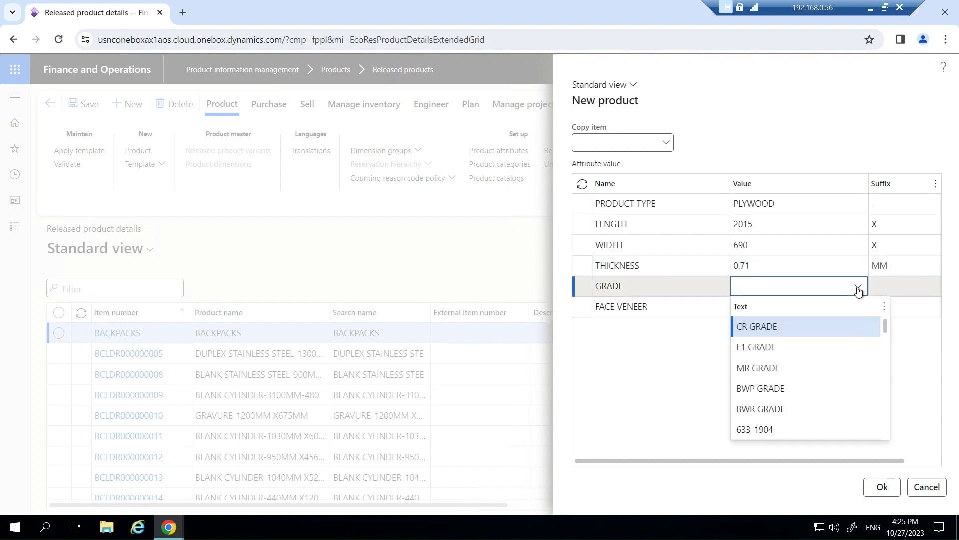
left_click(812, 367)
left_click(853, 307)
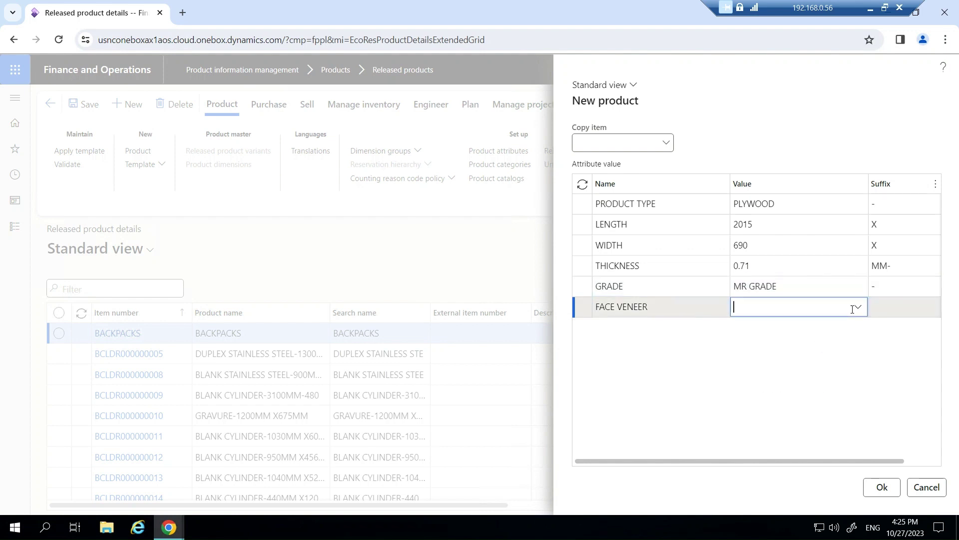
left_click(856, 310)
left_click(795, 388)
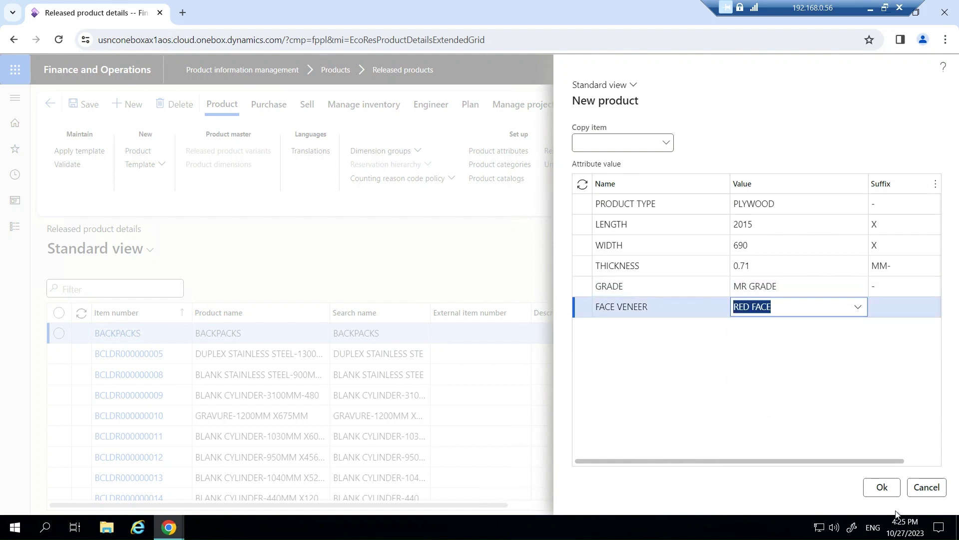
Step: Confirm the plywood attribute values, then review the filled-in product details and create the released product
left_click(880, 487)
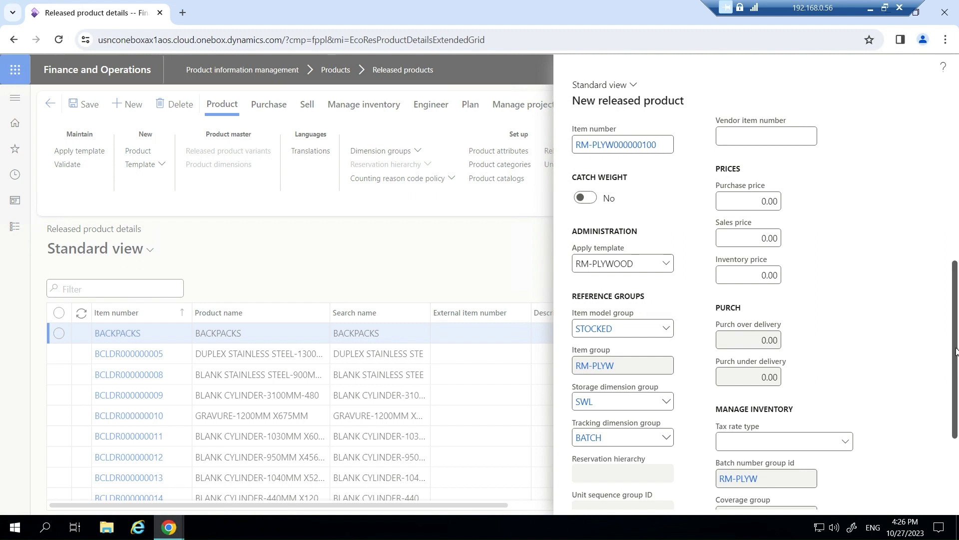
scroll(561, 241, "down", 2)
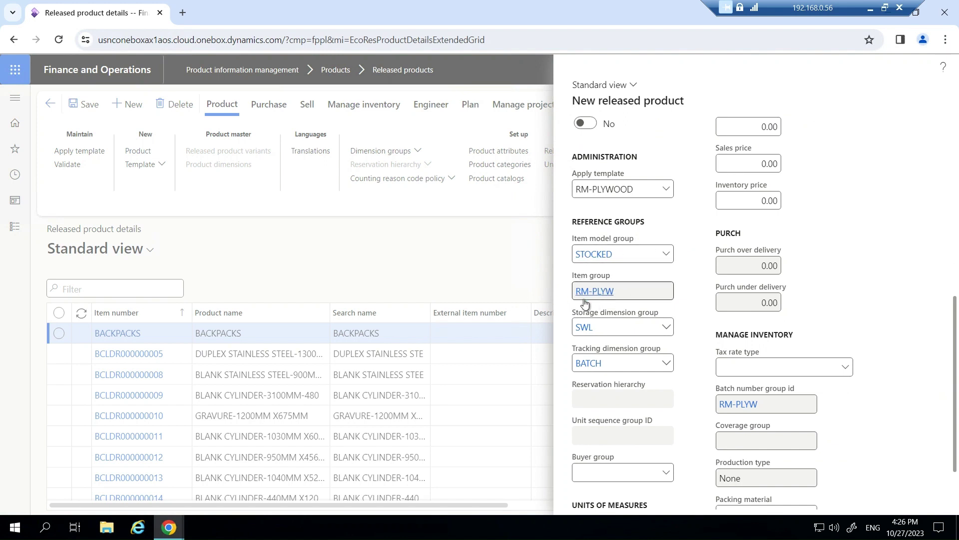
left_click(666, 324)
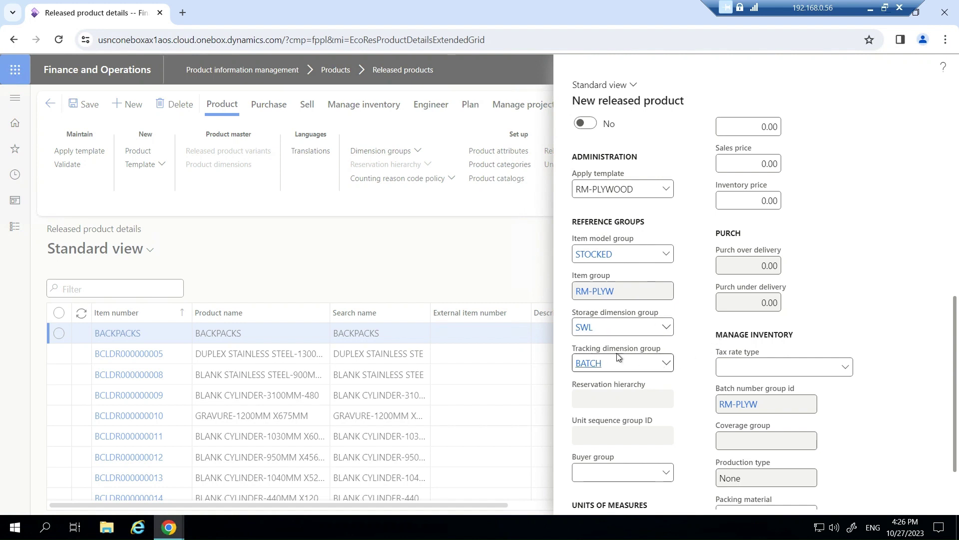
left_click_drag(956, 310, 880, 29)
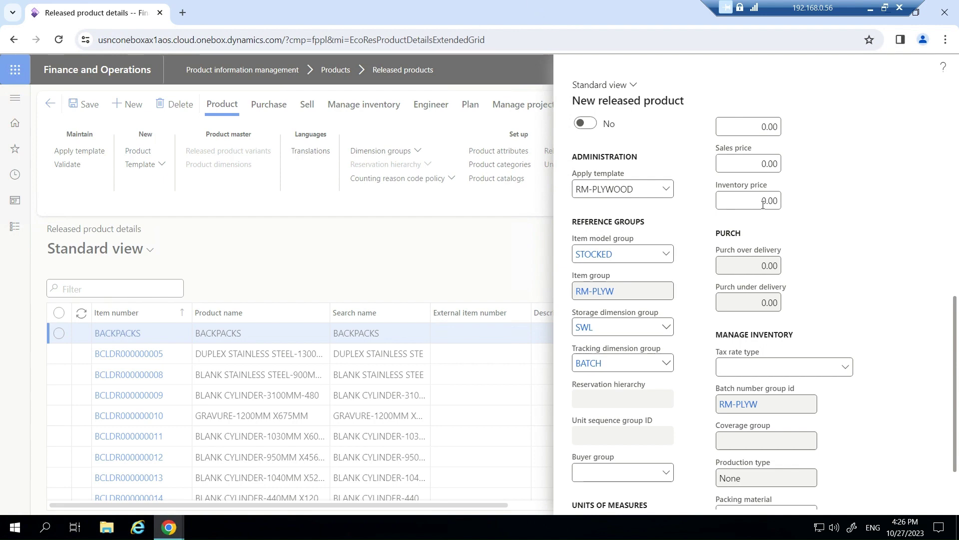
left_click_drag(956, 287, 958, 171)
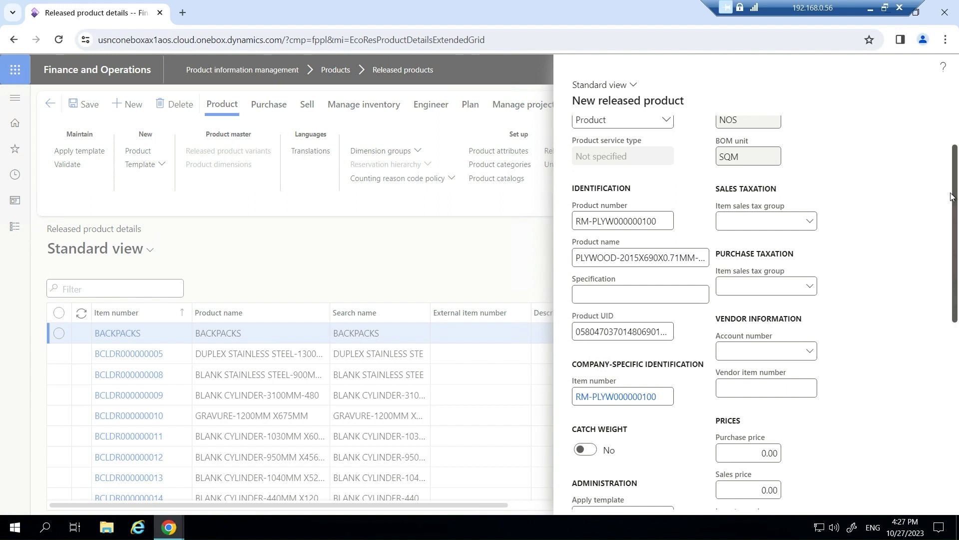
left_click_drag(955, 172, 958, 102)
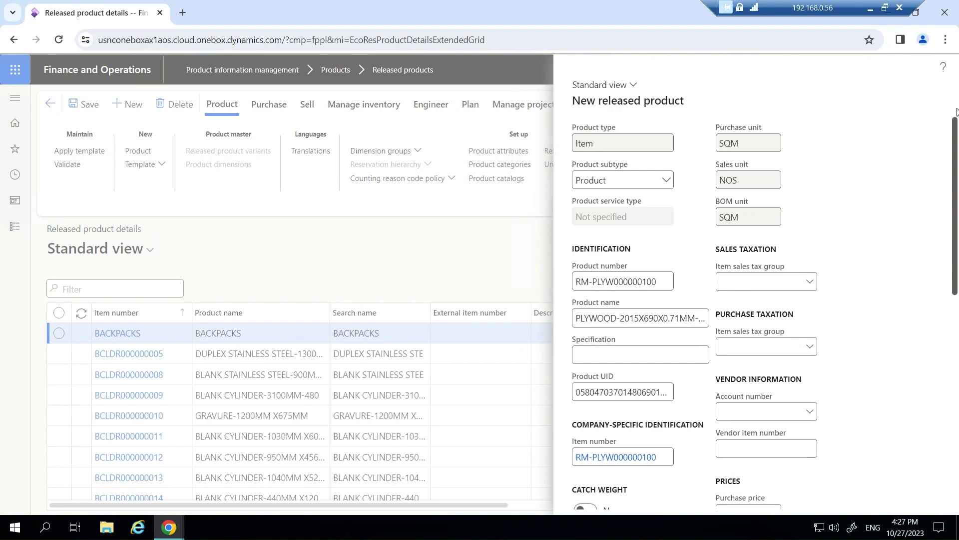
left_click_drag(957, 139, 958, 236)
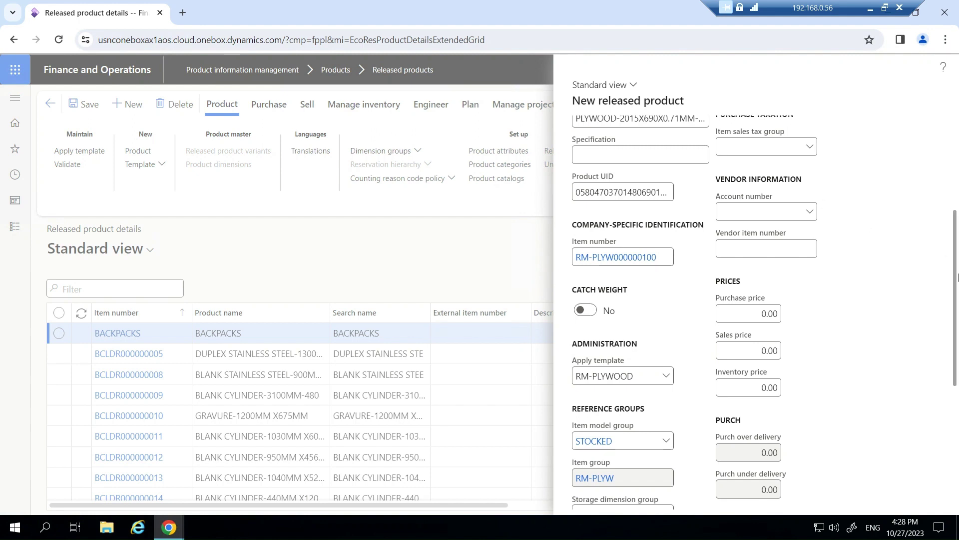
scroll(616, 200, "up", 2)
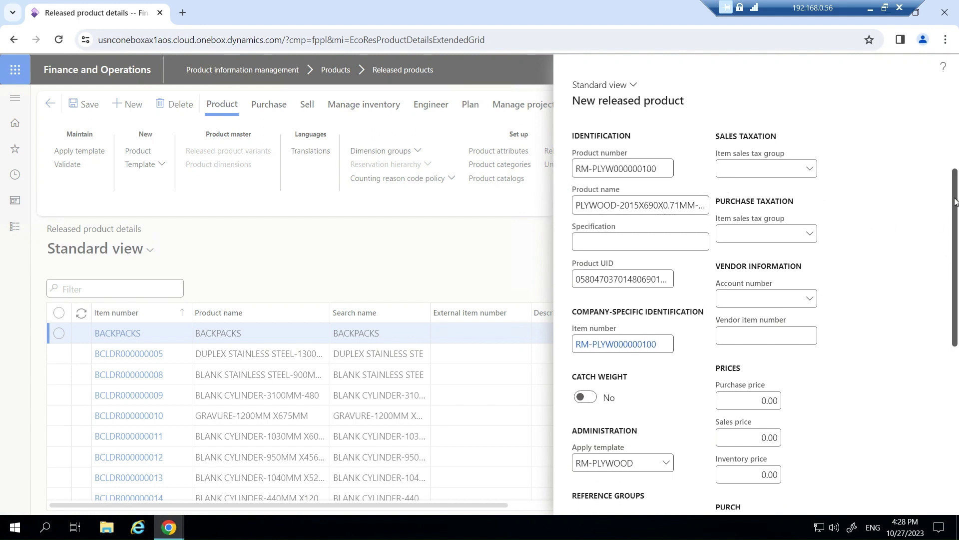
left_click_drag(956, 201, 956, 270)
right_click(956, 270)
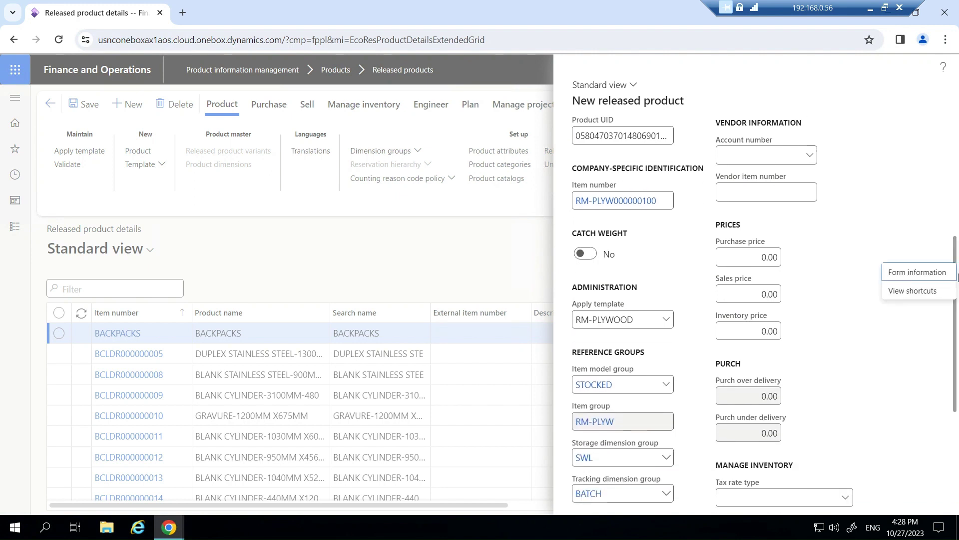
scroll(955, 370, "down", 4)
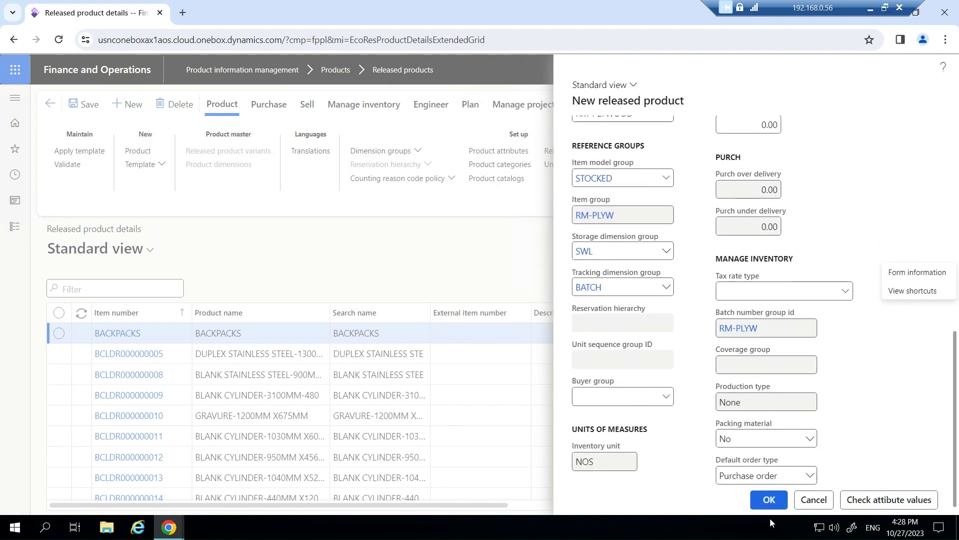
left_click(768, 500)
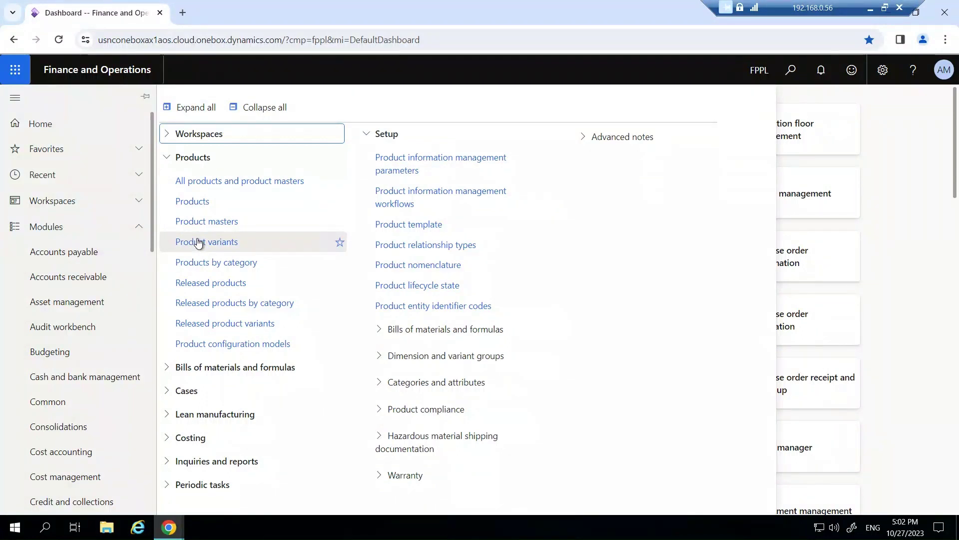
Step: Open the released products list and start a new released product with the subtype Product master
left_click(193, 283)
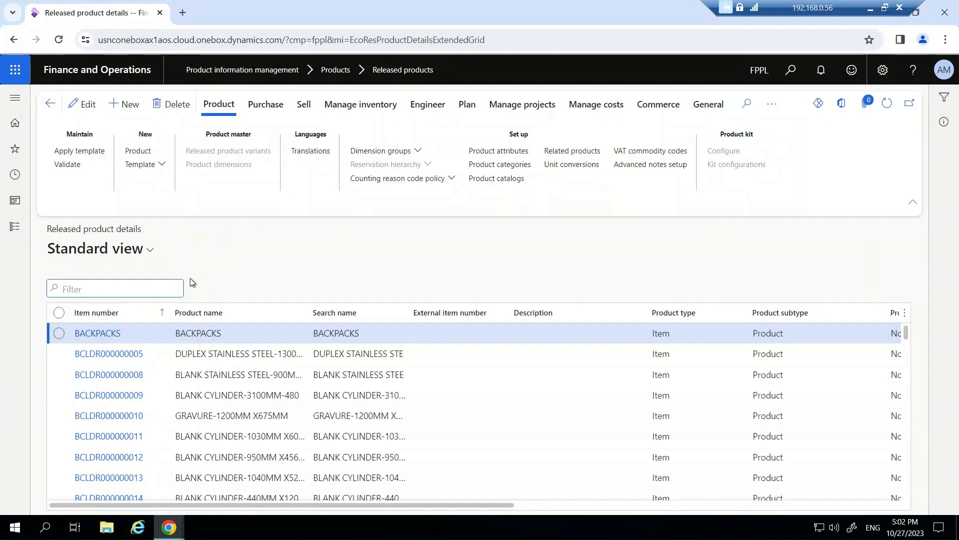
left_click(126, 103)
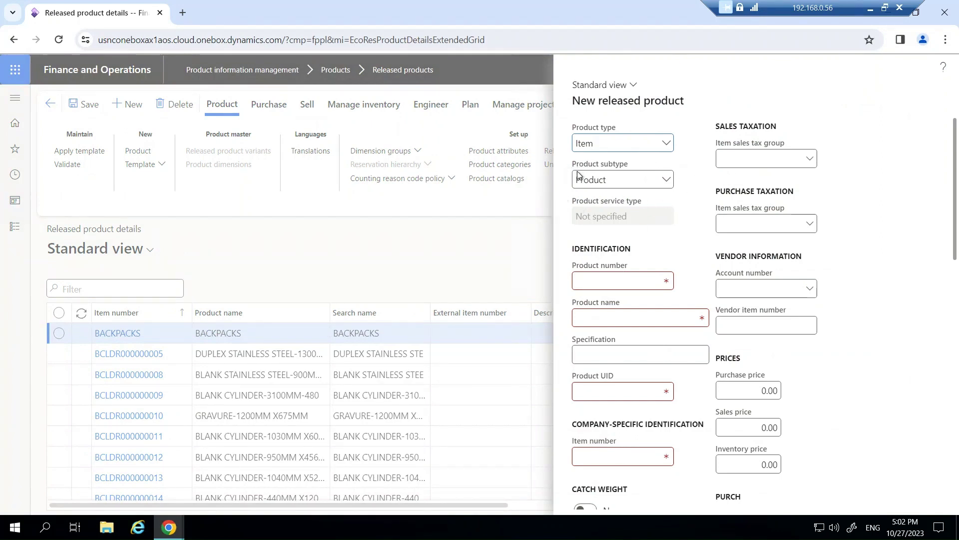
left_click(666, 179)
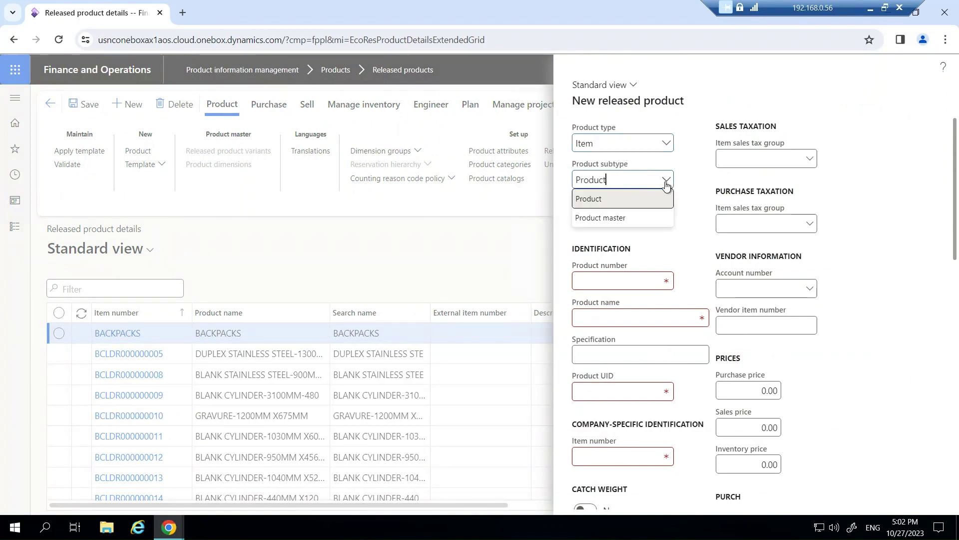
left_click(648, 229)
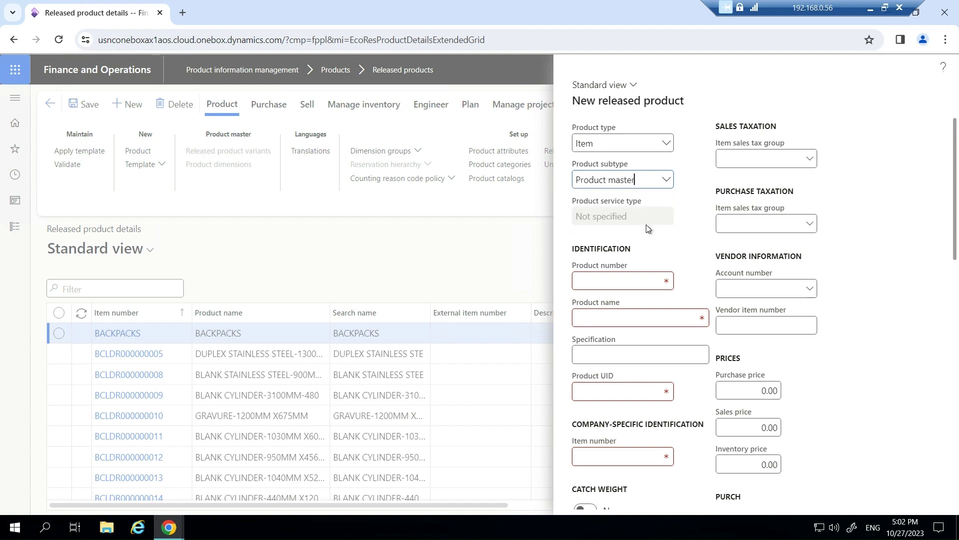
Step: Apply the RM-FOAM template to the new product master
scroll(955, 200, "down", 3)
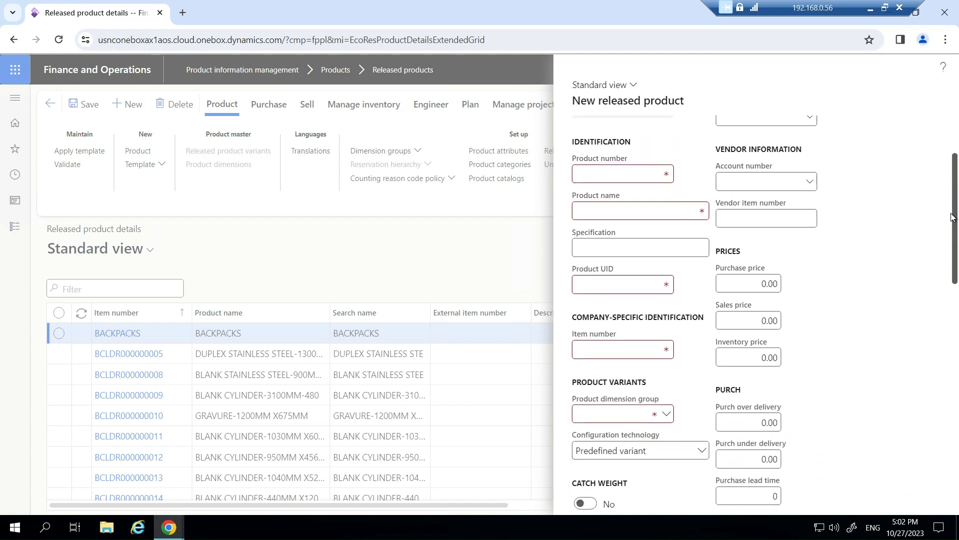
mouse_move(952, 219)
left_mouse_down()
mouse_move(946, 292)
mouse_move(949, 235)
left_mouse_up()
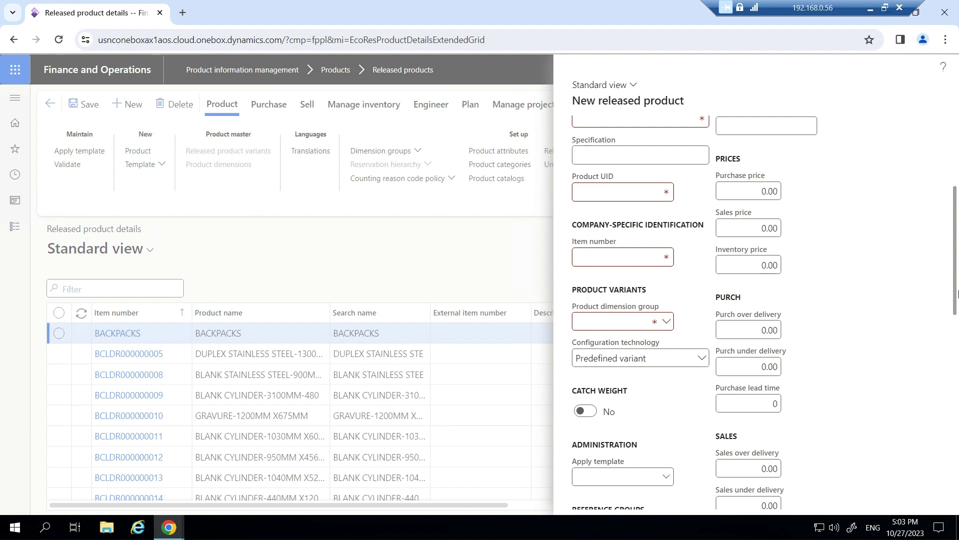
scroll(778, 200, "up", 4)
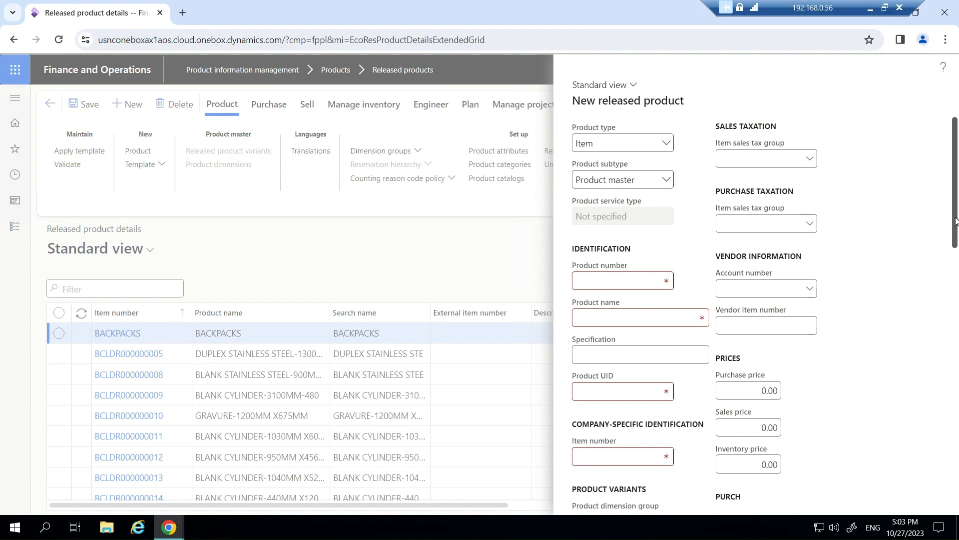
left_click_drag(956, 220, 956, 332)
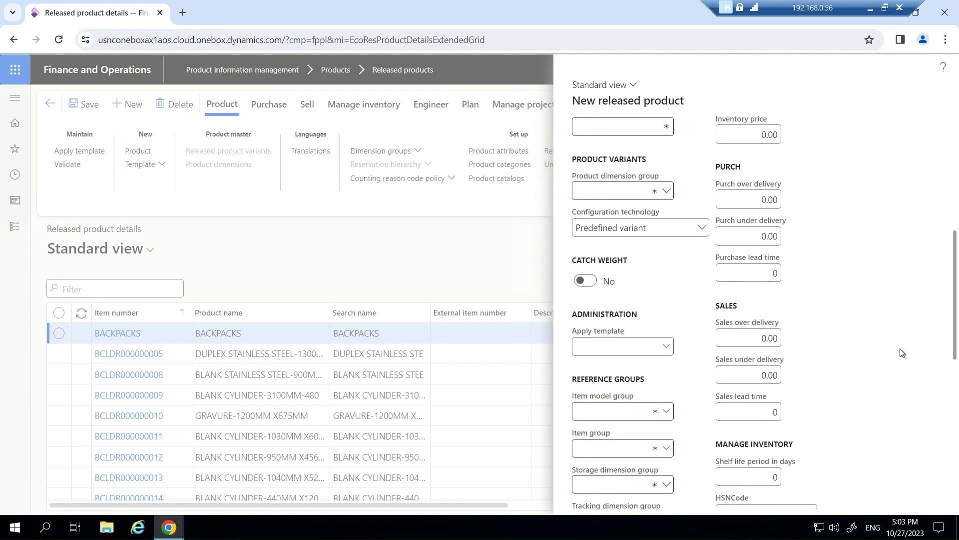
left_click(667, 346)
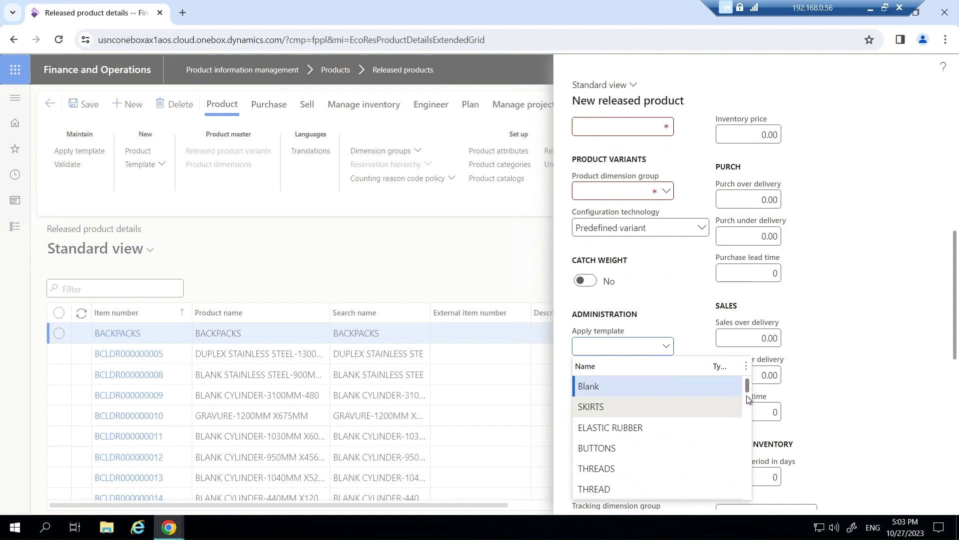
scroll(748, 403, "down", 10)
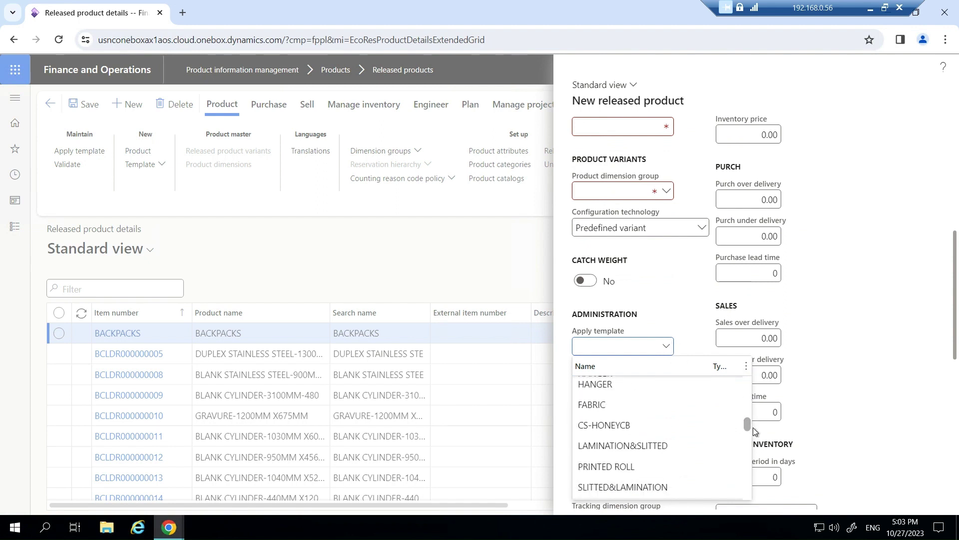
scroll(753, 429, "down", 5)
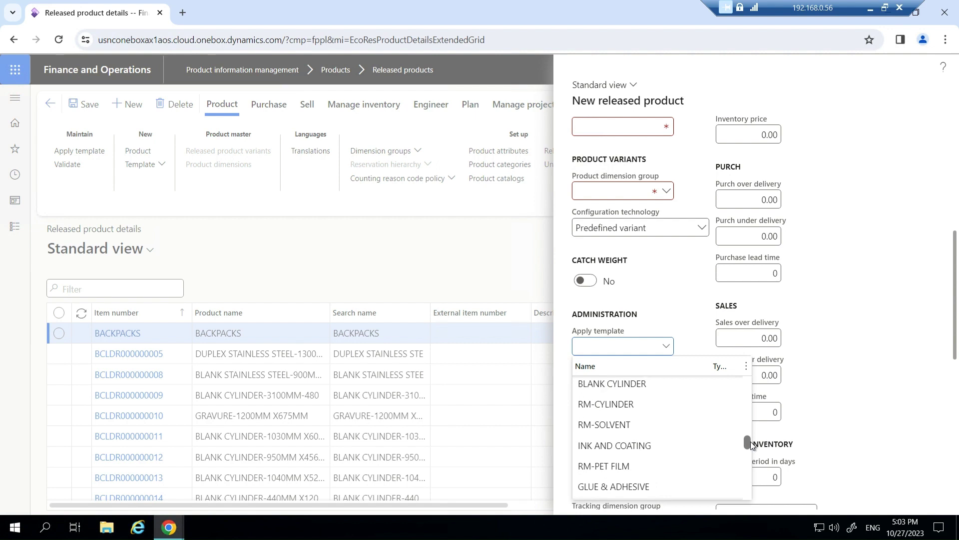
left_click_drag(751, 441, 754, 478)
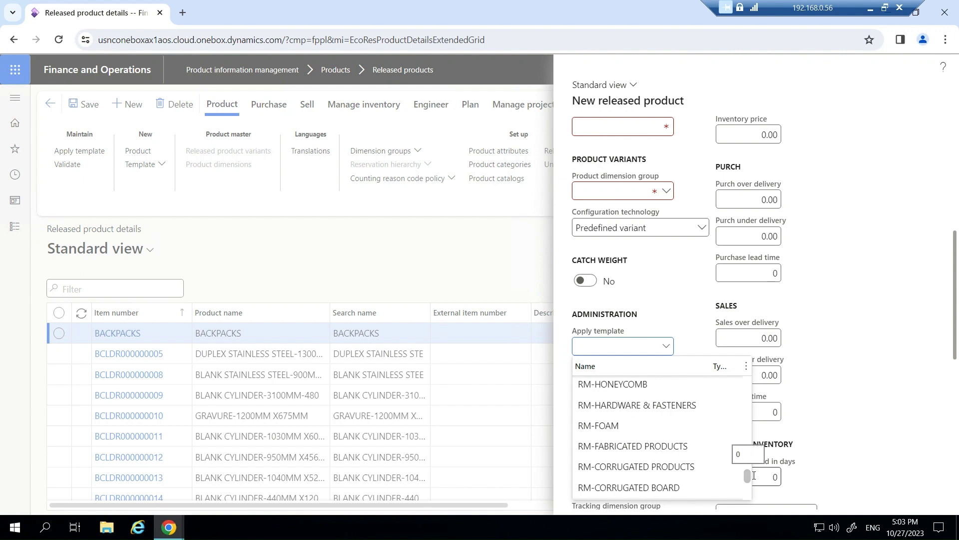
left_click(623, 428)
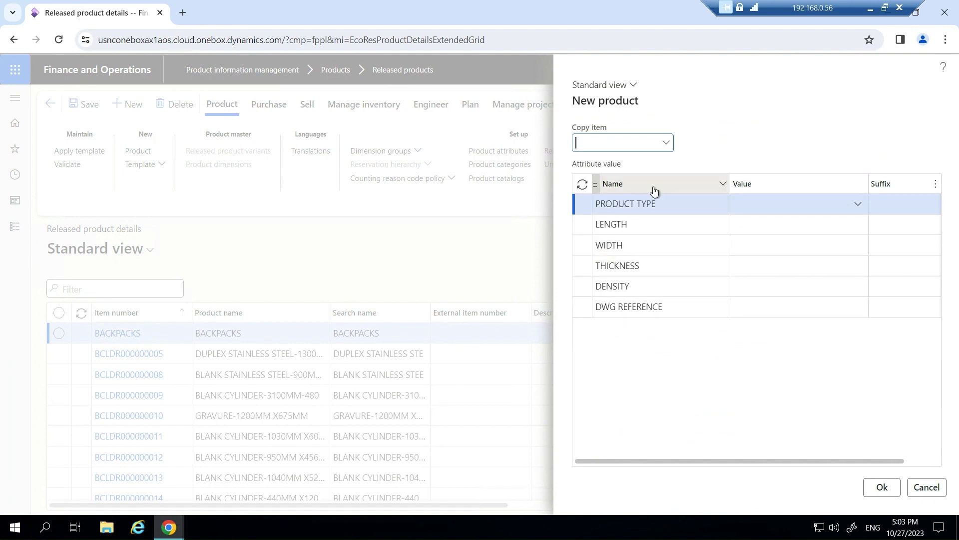
Step: Set the PRODUCT TYPE attribute to AIR BUBBLE and the LENGTH attribute to 100
left_click(860, 205)
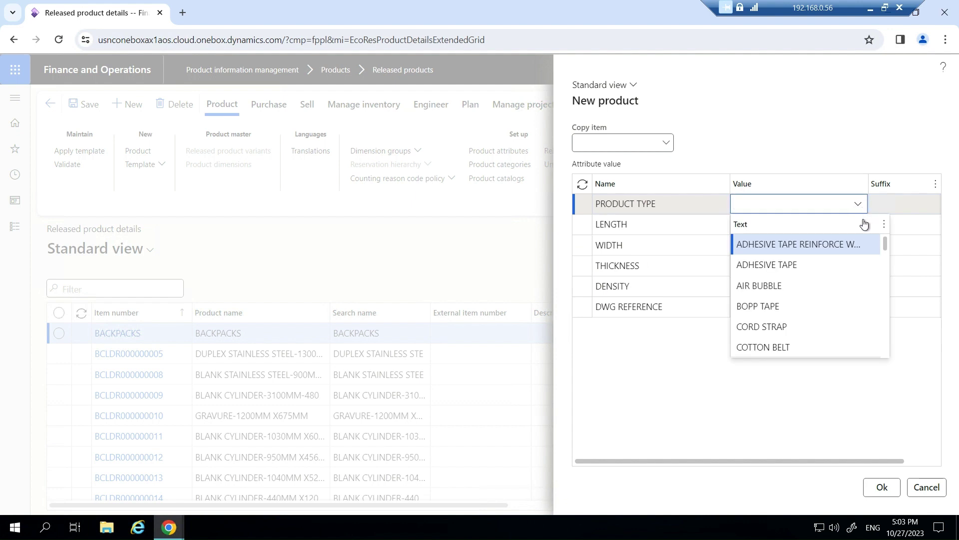
left_click(819, 290)
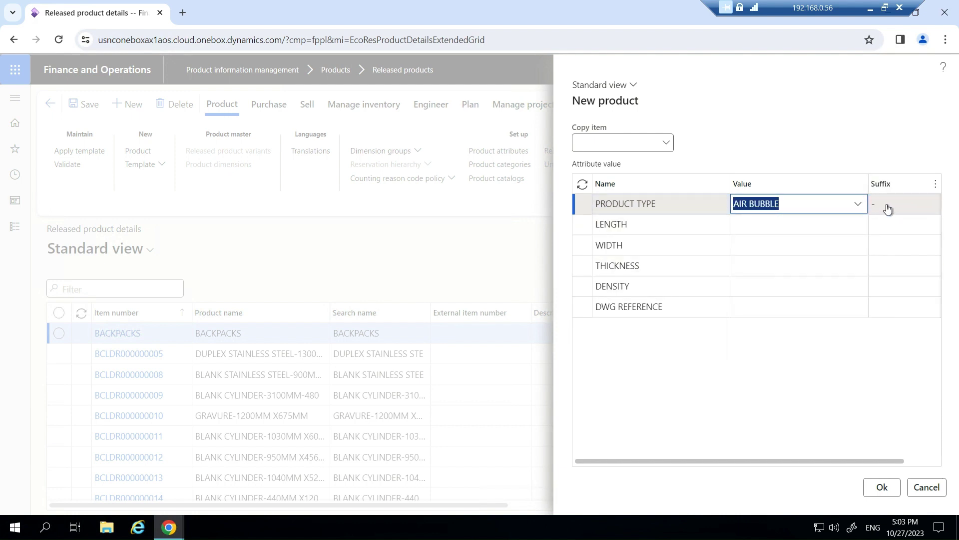
left_click(794, 222)
left_click(856, 225)
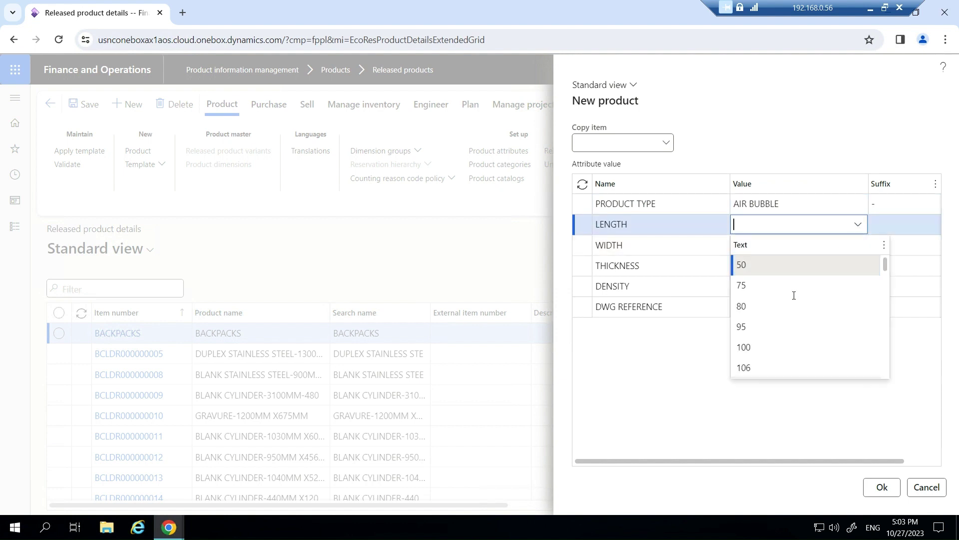
left_click(753, 352)
Step: Set the WIDTH attribute to 42 and the THICKNESS attribute to 0.45
left_click(799, 258)
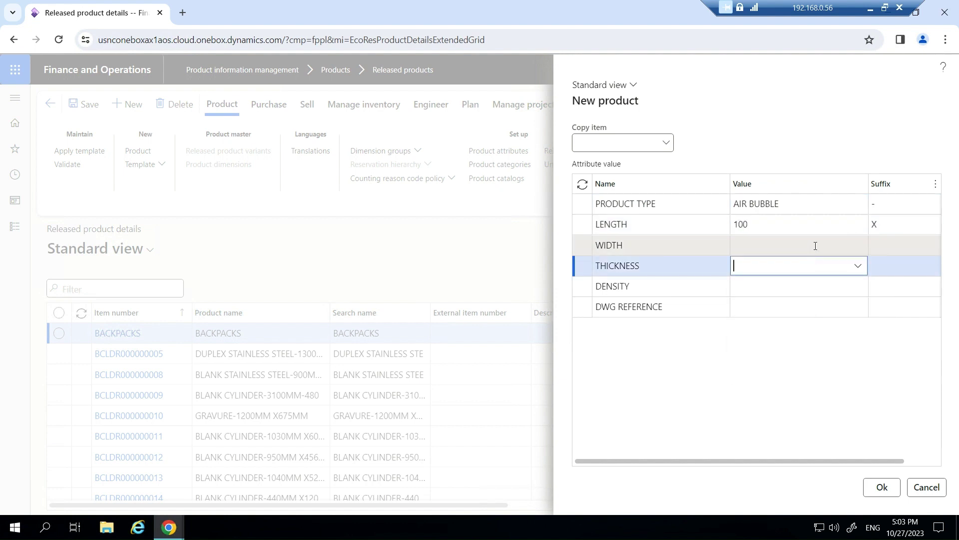
left_click(814, 245)
left_click(863, 248)
left_click(795, 324)
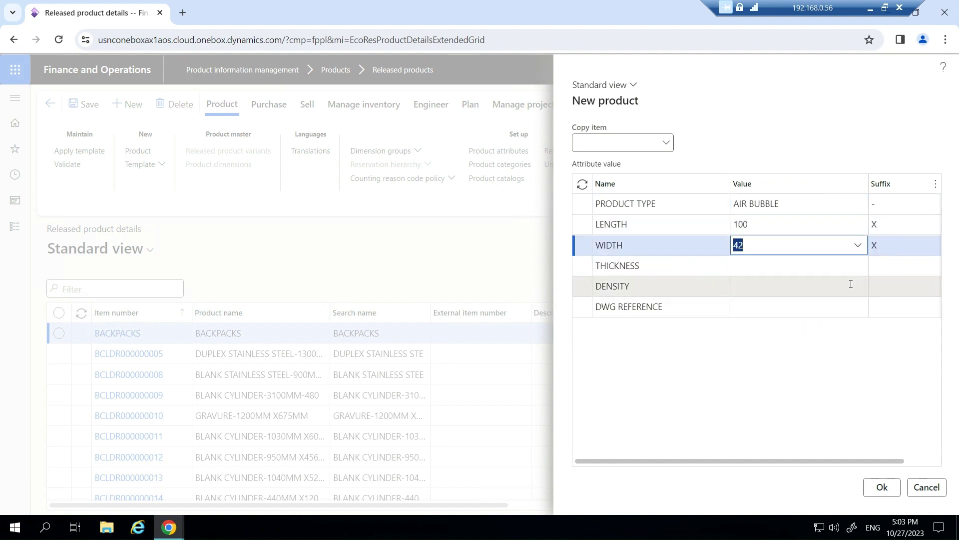
left_click(858, 274)
left_click(858, 274)
left_click(805, 305)
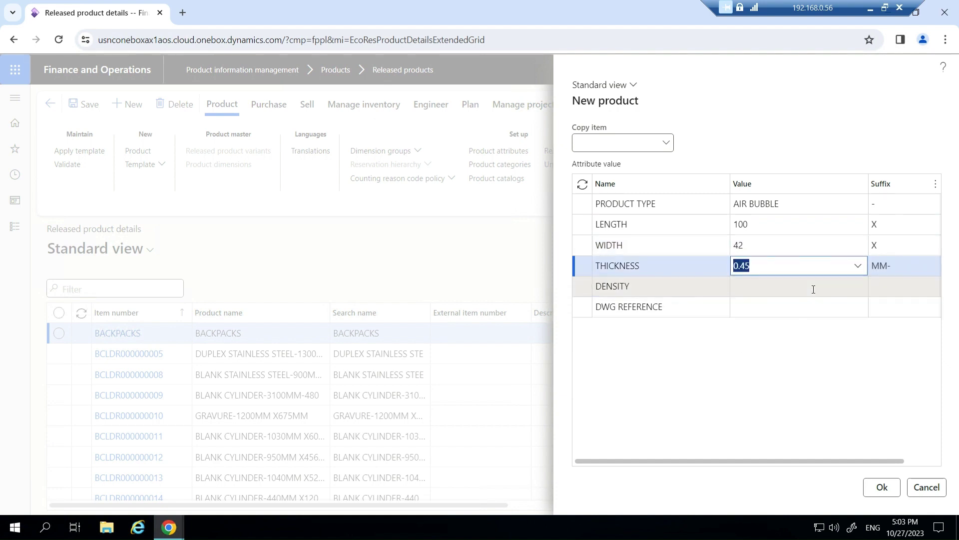
Step: Set the DENSITY attribute to 18DENSITY and the DWG REFERENCE attribute to 129221
left_click(854, 291)
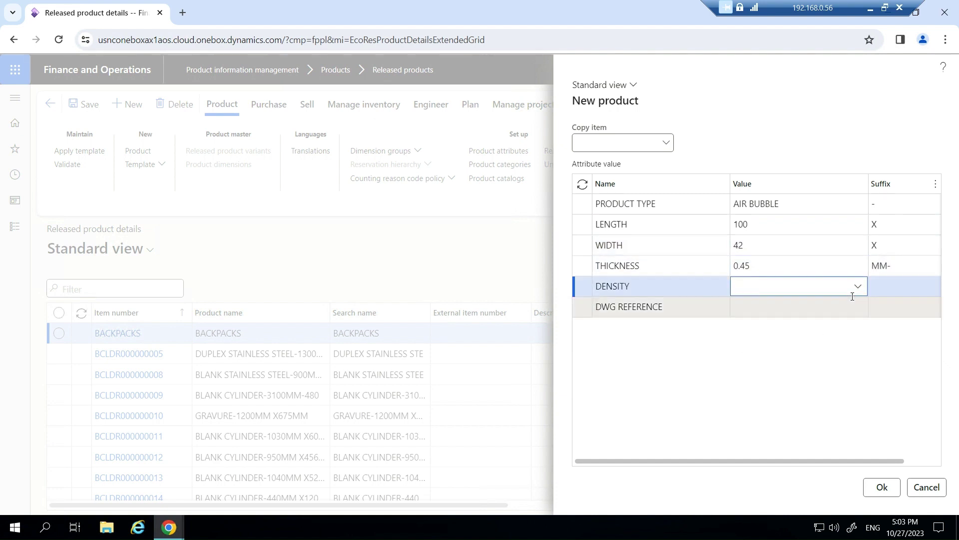
left_click(856, 294)
left_click(798, 367)
left_click(850, 306)
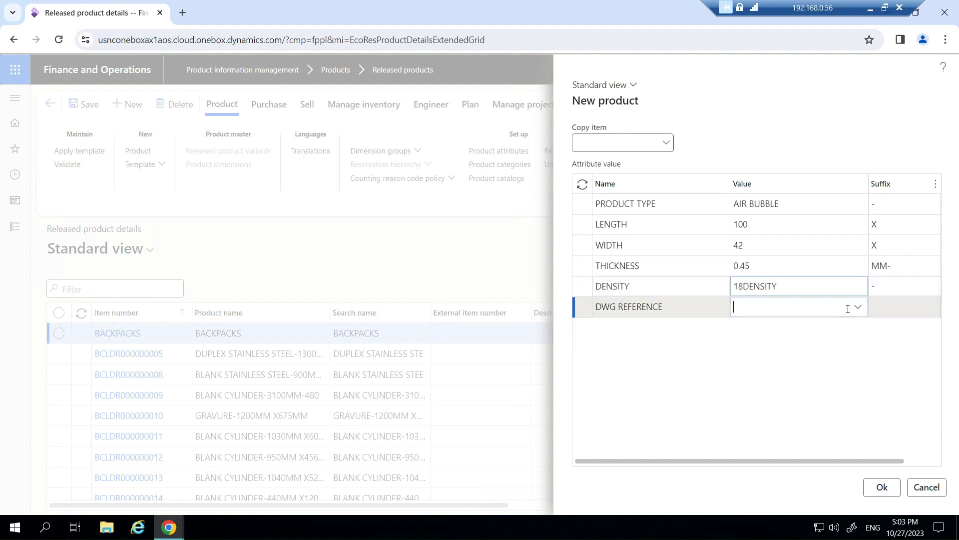
left_click(857, 308)
left_click(793, 385)
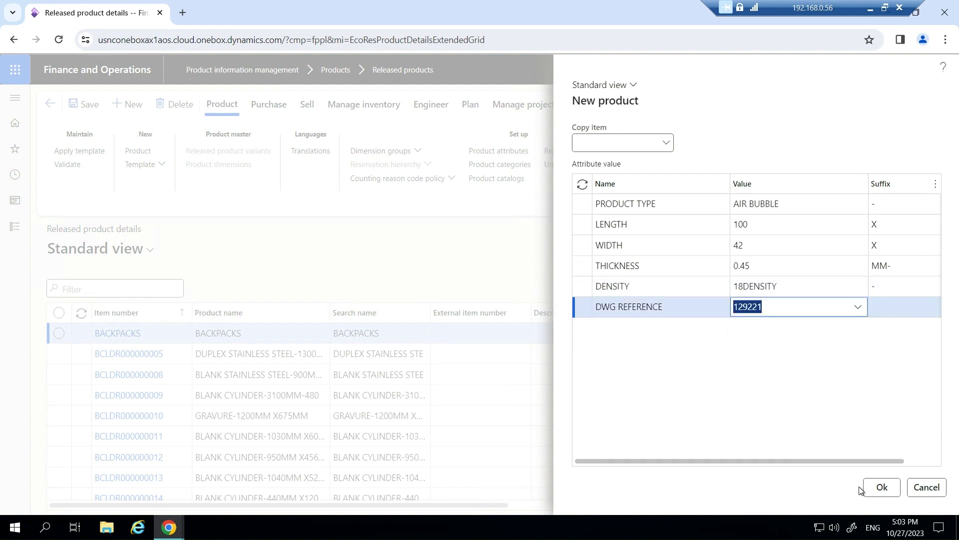
Step: Confirm the foam attribute values and check the generated product number and product name
left_click(887, 487)
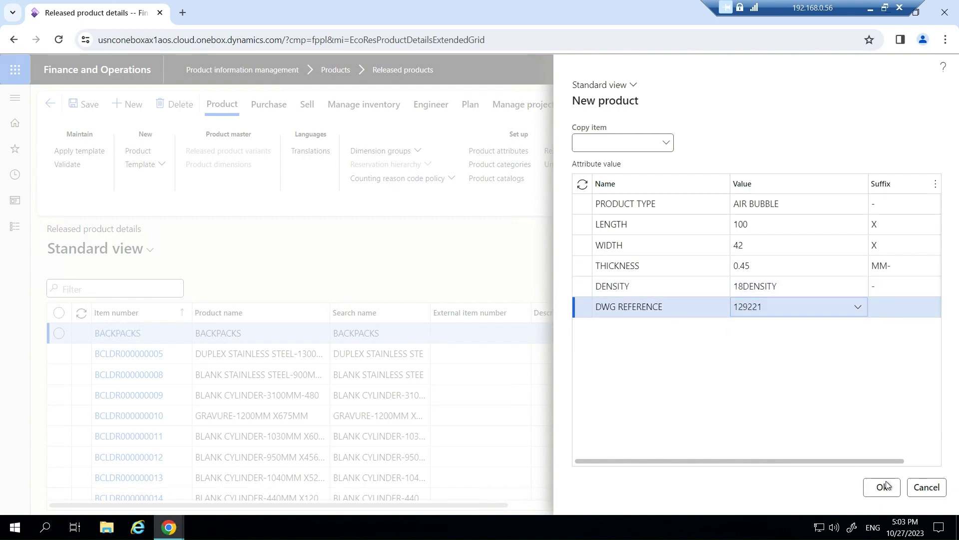
scroll(957, 237, "up", 2)
scroll(957, 237, "up", 4)
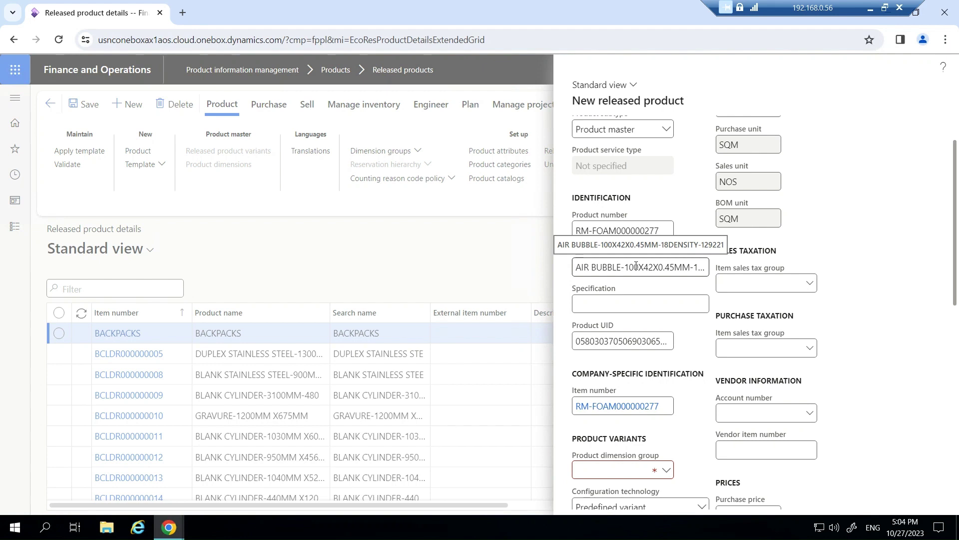
Step: Set the product dimension group to SIZE COLOR and create the new released product
left_click_drag(954, 238, 955, 308)
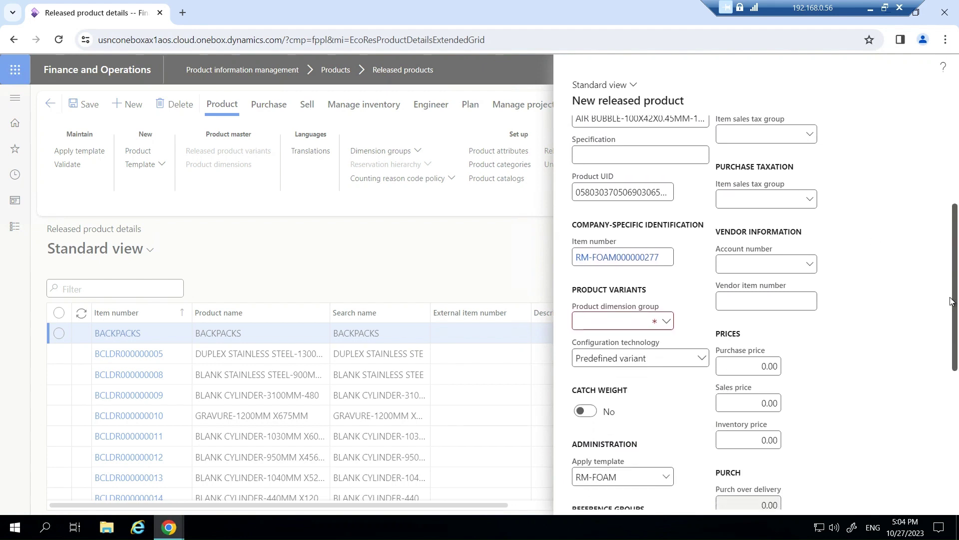
left_click(662, 320)
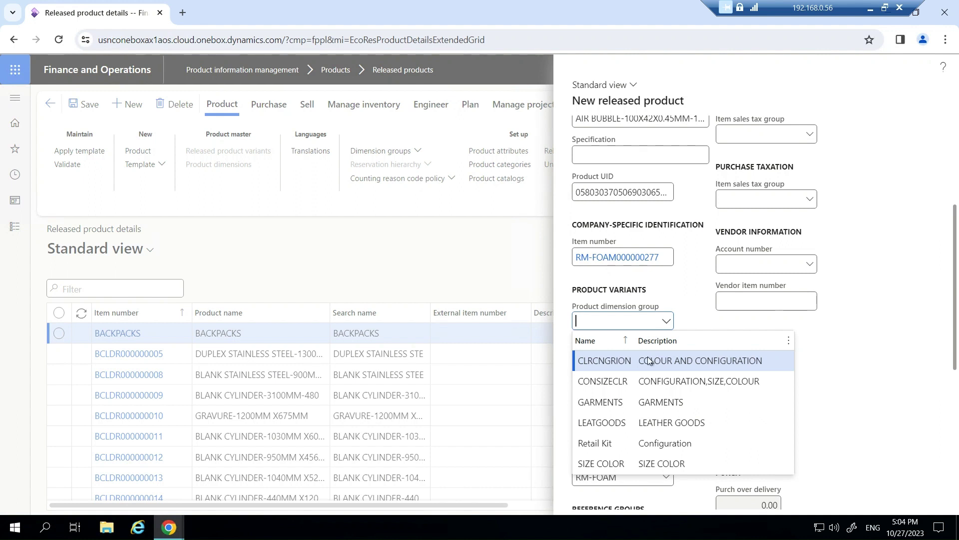
left_click(630, 464)
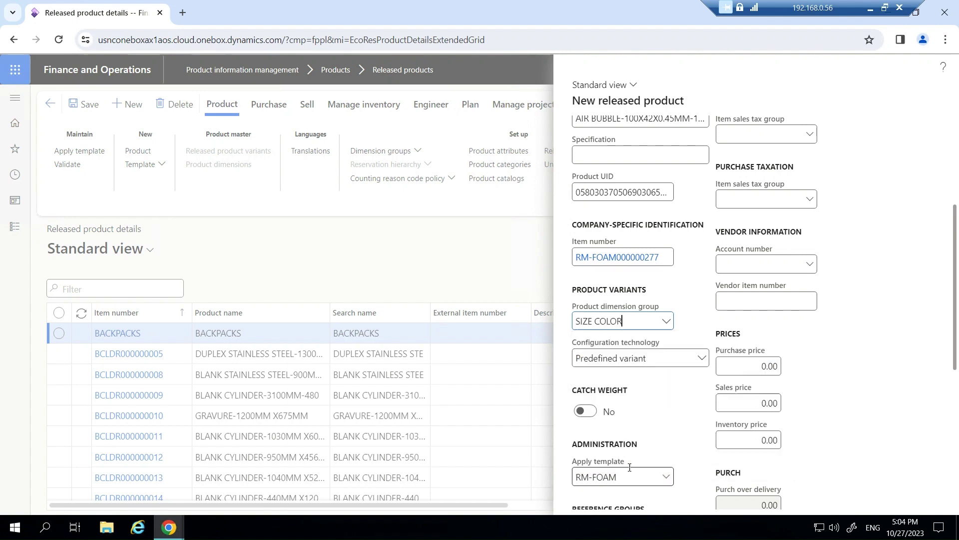
left_click_drag(952, 226, 954, 390)
left_click(778, 497)
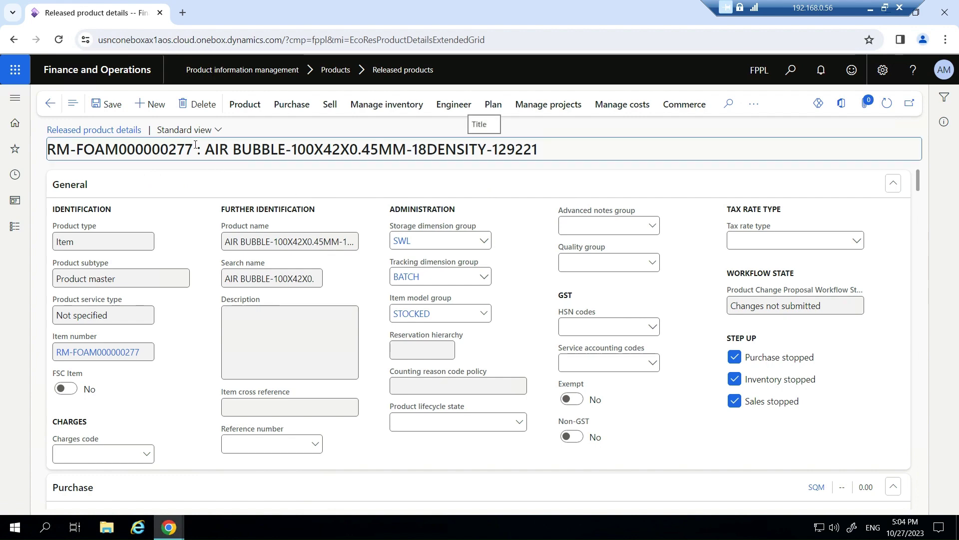
Step: Copy the new item number and filter the product masters list by product number RM-FOAM000000277
left_click_drag(194, 143, 48, 149)
key("ctrl+c")
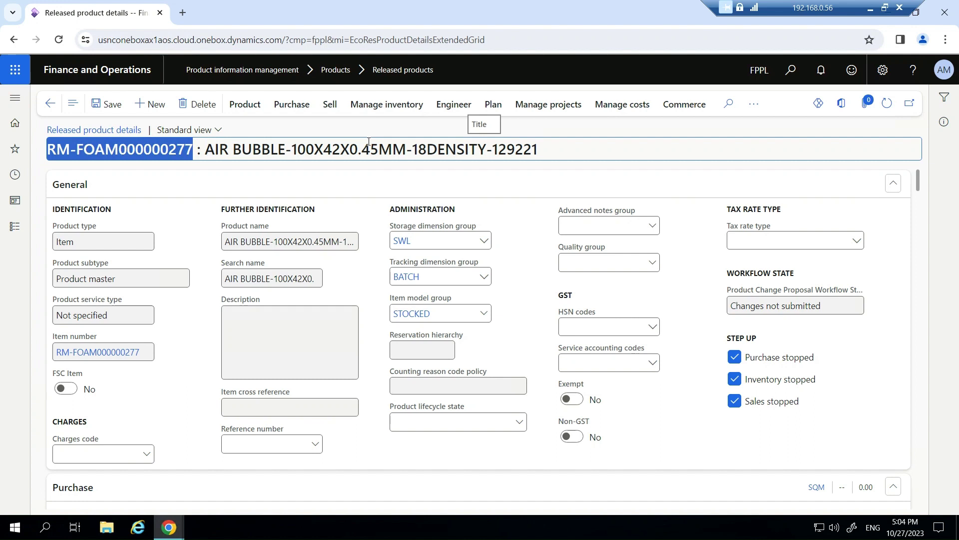
left_click(11, 230)
left_click(251, 228)
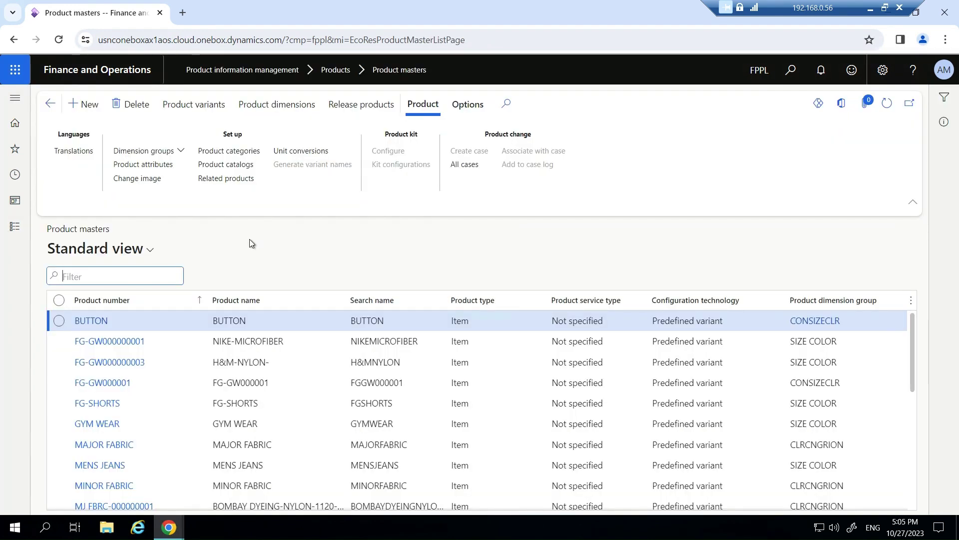
left_click(196, 302)
key("ctrl+v")
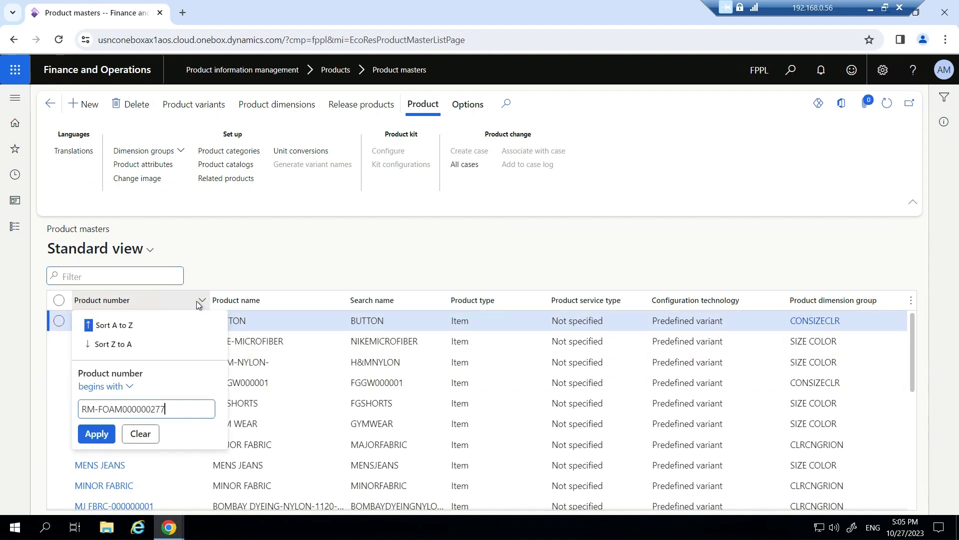
left_click(93, 432)
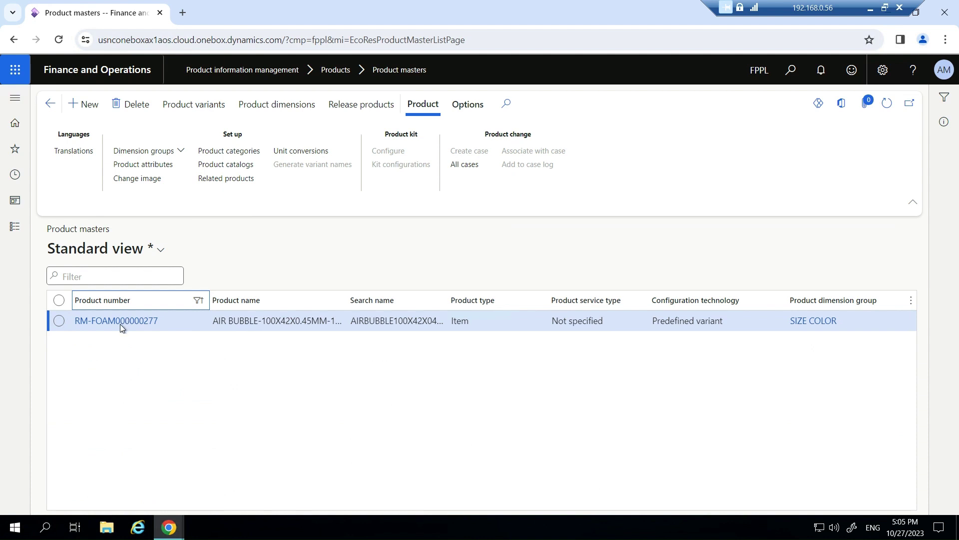
Step: Start a new variant of the filtered product master with the product name RM-FOAM000000277
left_click(190, 102)
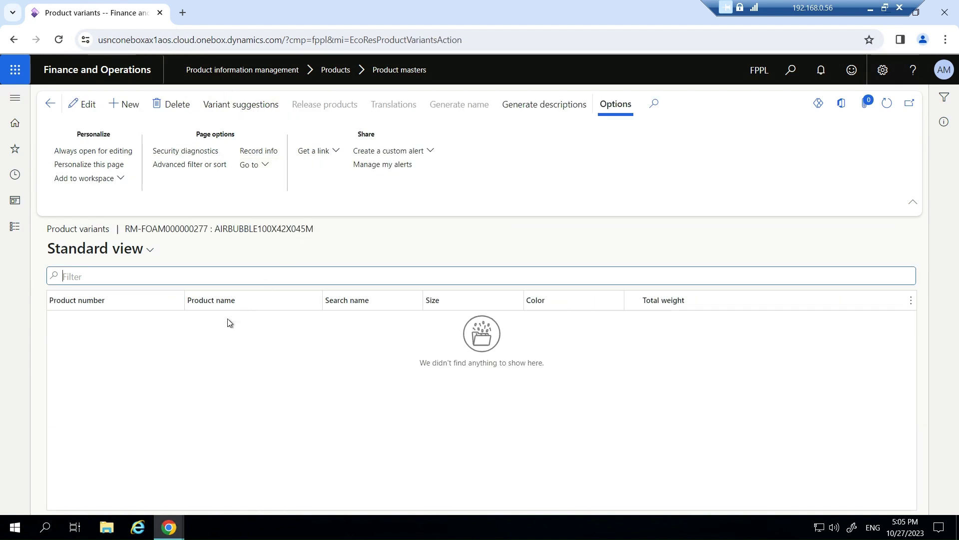
left_click(131, 106)
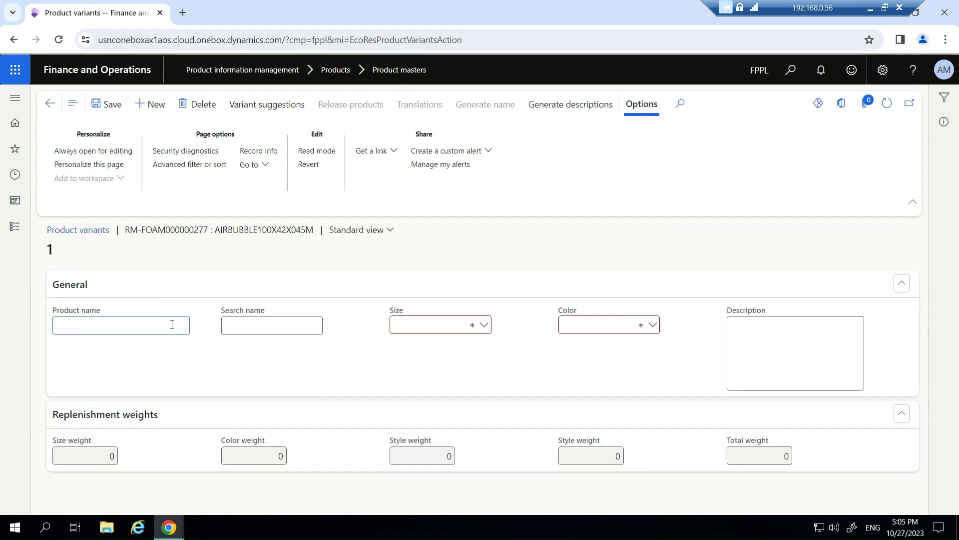
key("ctrl+v")
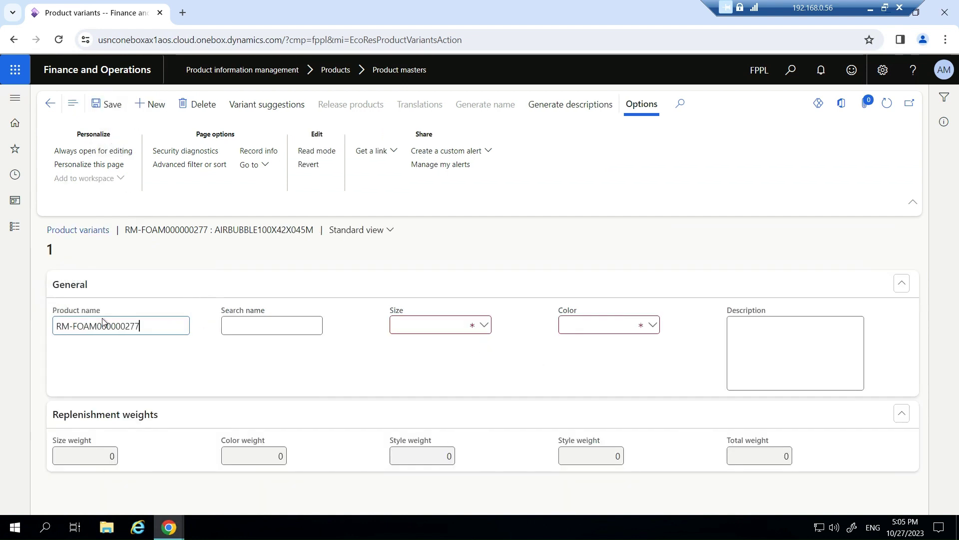
left_click(264, 321)
Step: Open the product dimensions from the variant's size field and add size 12 with display order 1.00
left_click(483, 325)
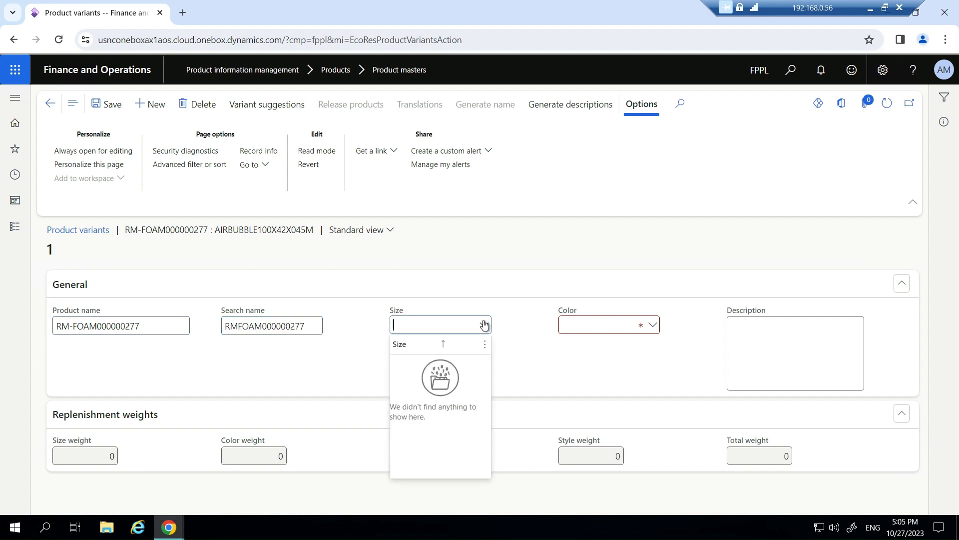
right_click(483, 326)
left_click(500, 389)
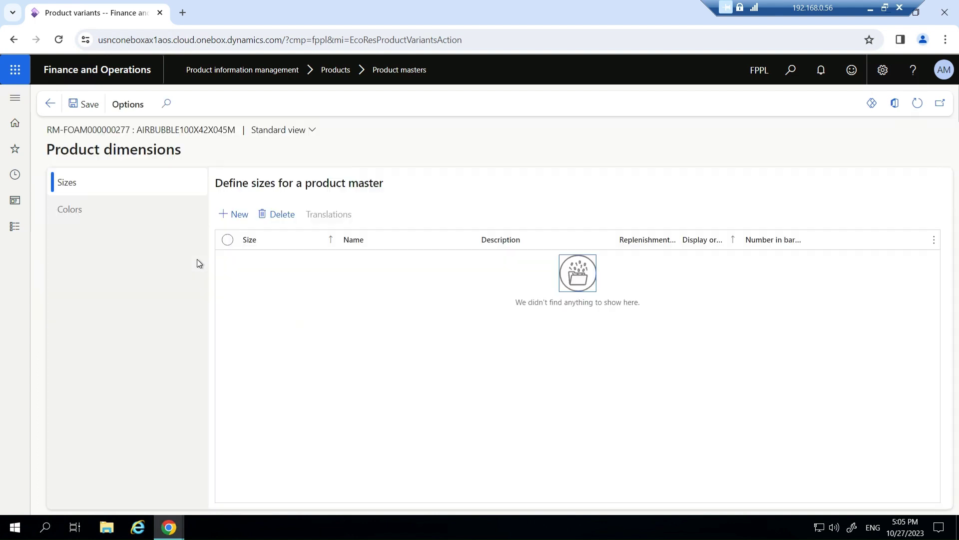
left_click(239, 216)
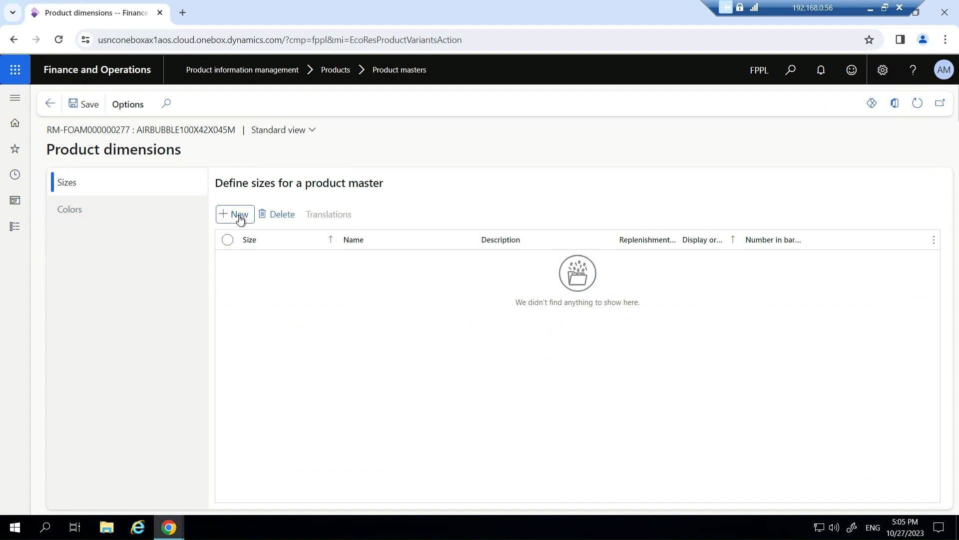
left_click(350, 261)
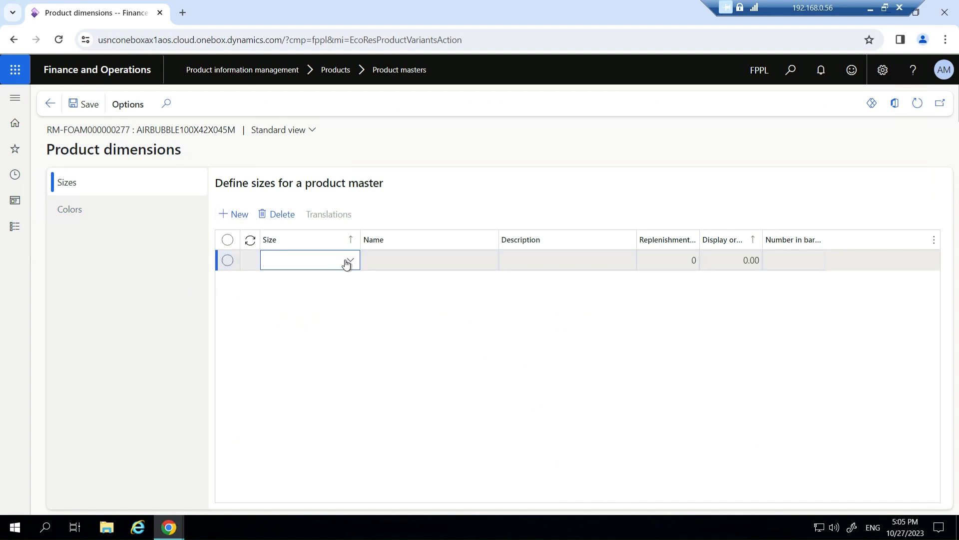
left_click(341, 328)
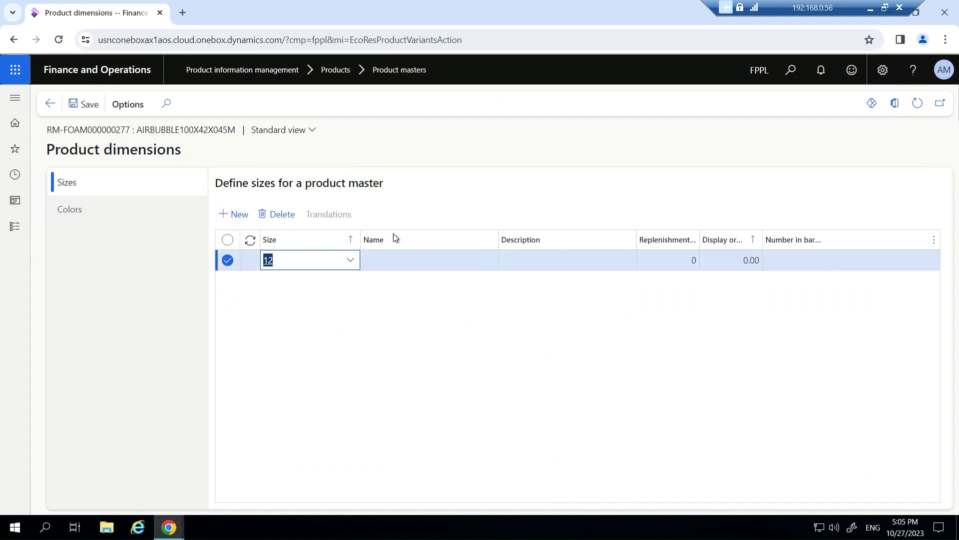
left_click(712, 261)
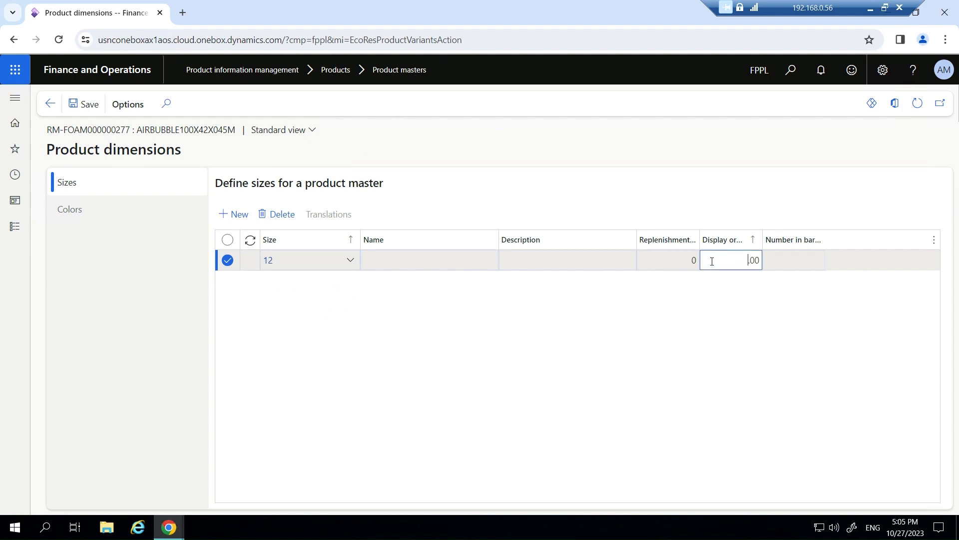
Step: Add size 14 to the product master with display order 20.00
left_click(224, 214)
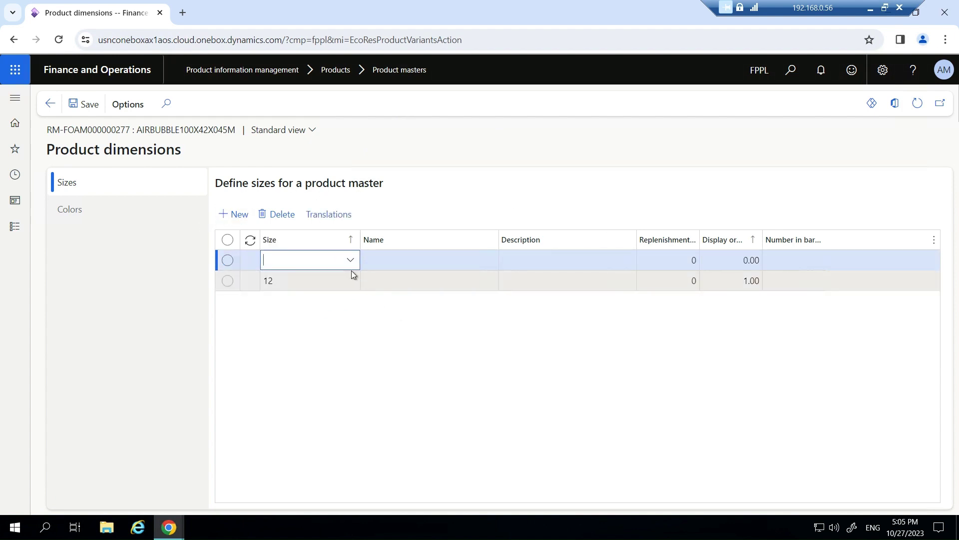
type("14")
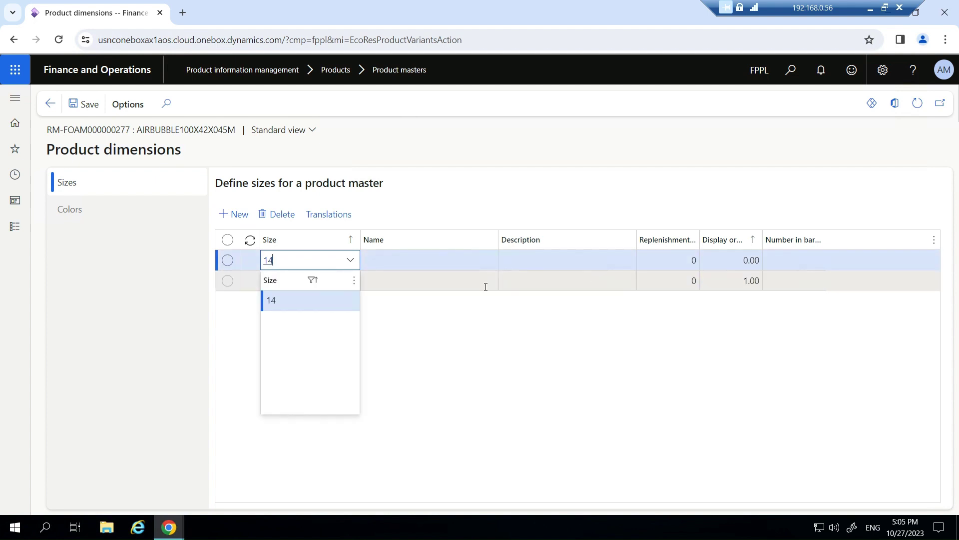
left_click(305, 302)
left_click(731, 263)
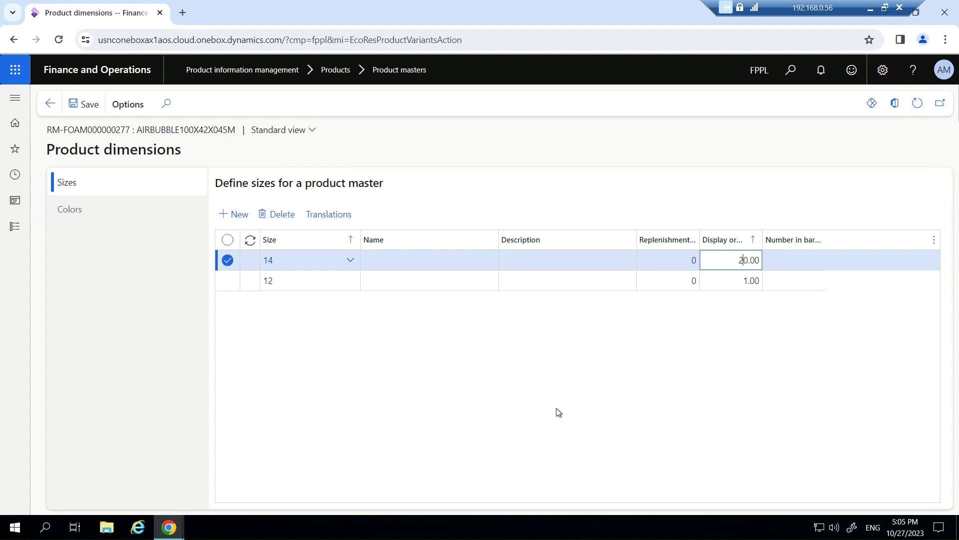
Step: Add the colors GREEN and GOLDENROD to the product master's dimensions
left_click(76, 213)
left_click(235, 214)
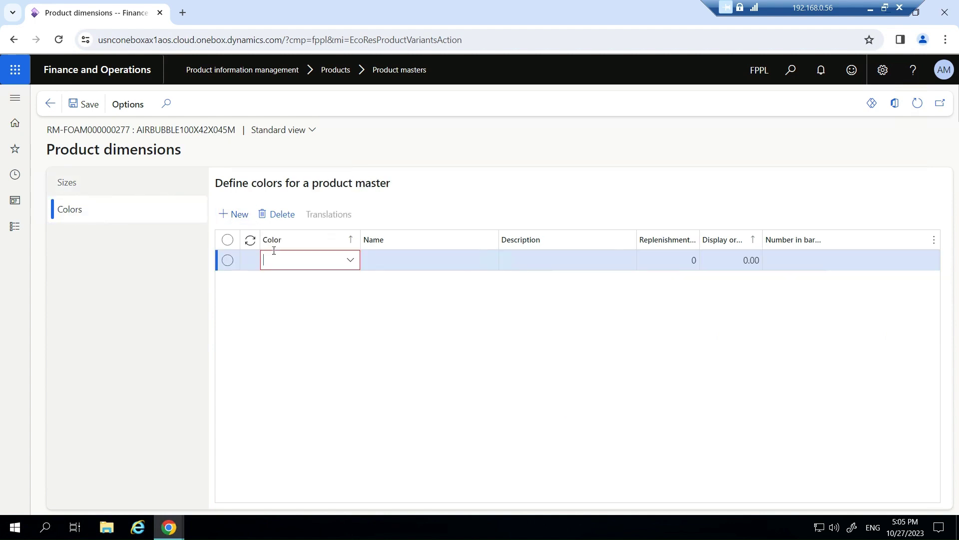
key("alt+Down")
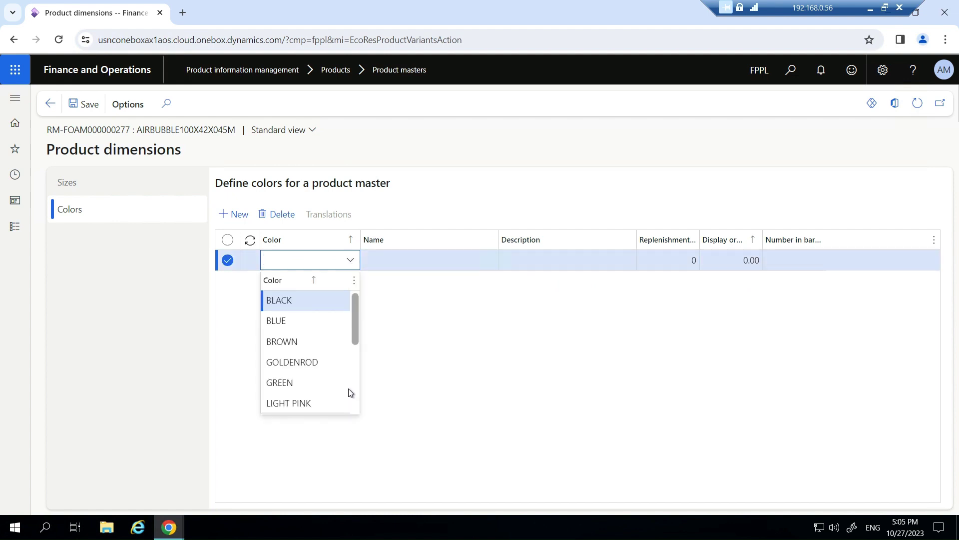
left_click(347, 383)
left_click(238, 217)
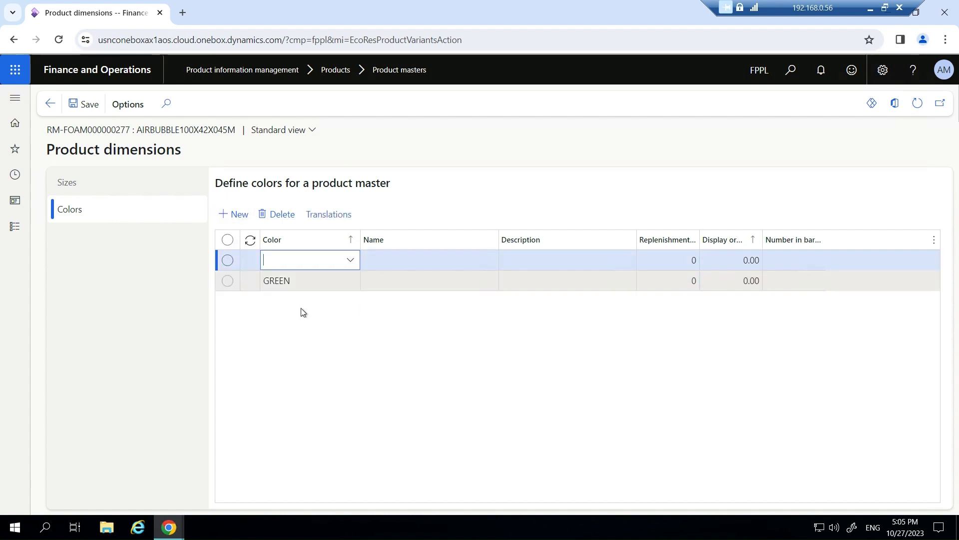
left_click(351, 260)
left_click(342, 363)
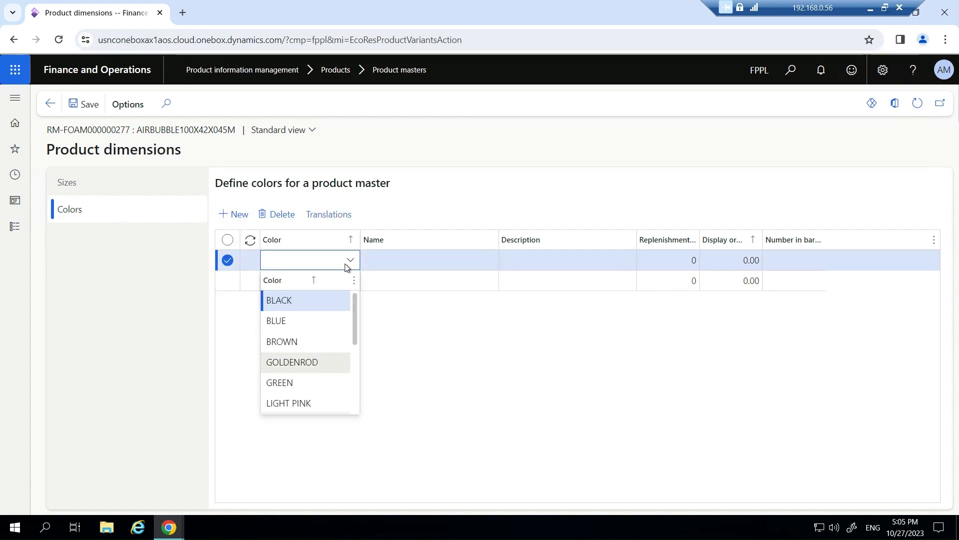
Step: Return to the new variant, set its size to 12 and color to GREEN, and go back to the variants list
left_click(50, 103)
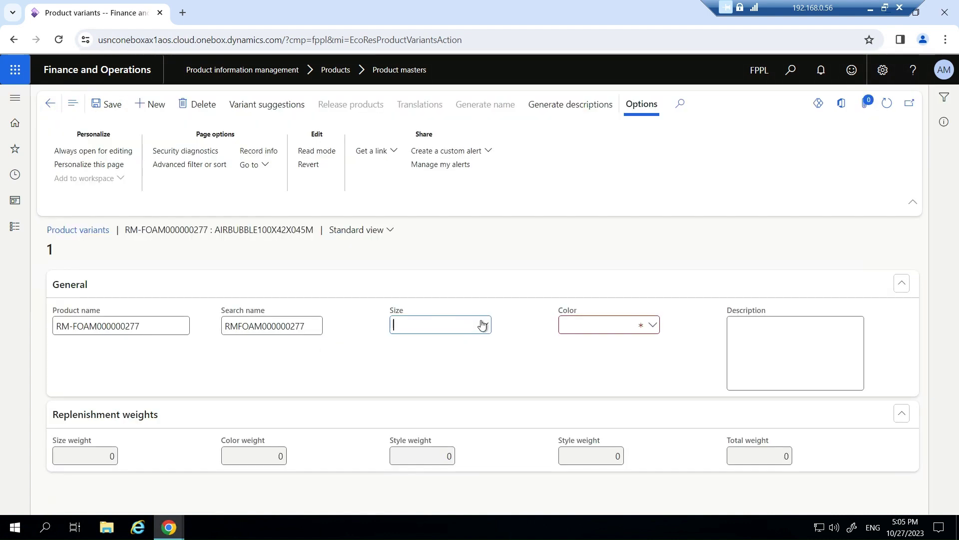
left_click(481, 325)
left_click(476, 361)
left_click(653, 325)
left_click(630, 384)
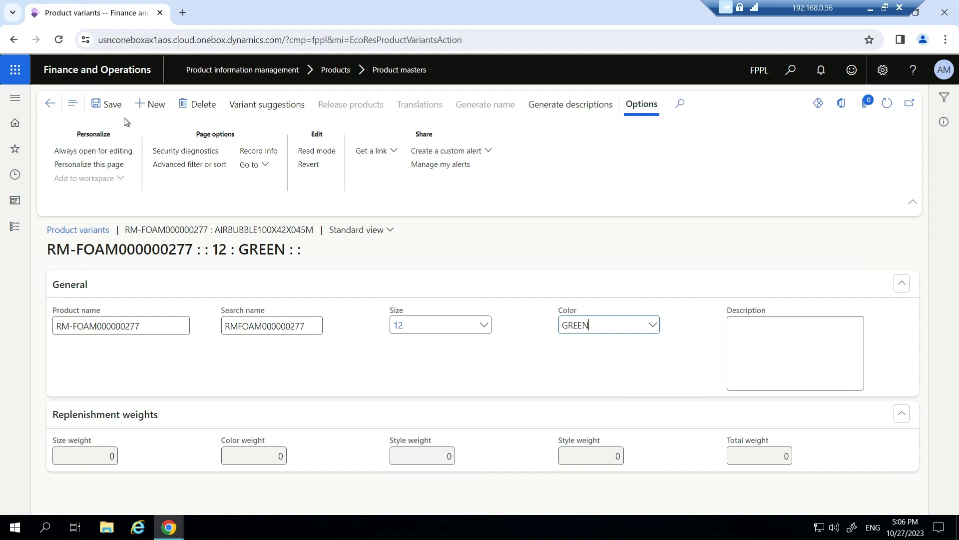
left_click(50, 104)
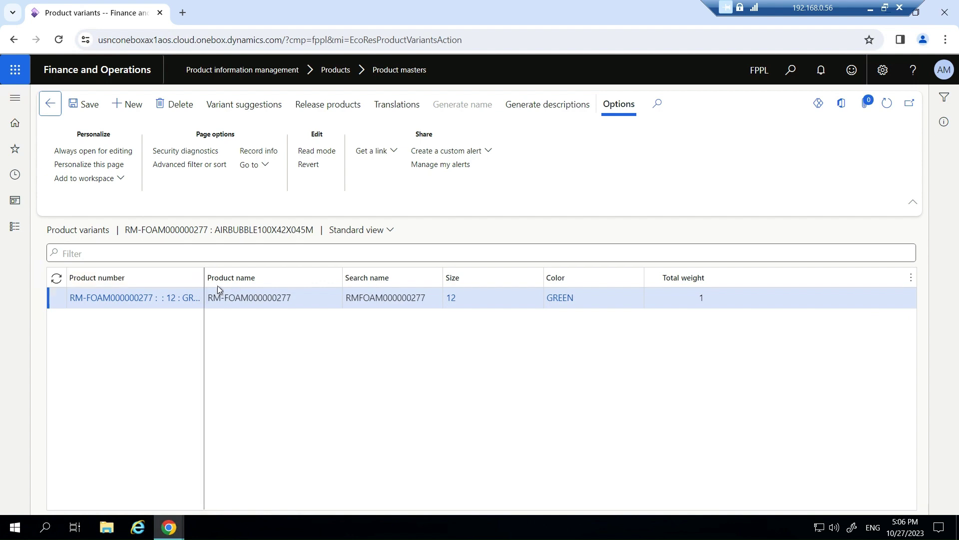
Step: Widen the product number column and create further variants of the product master through variant suggestions
left_click_drag(218, 286, 247, 286)
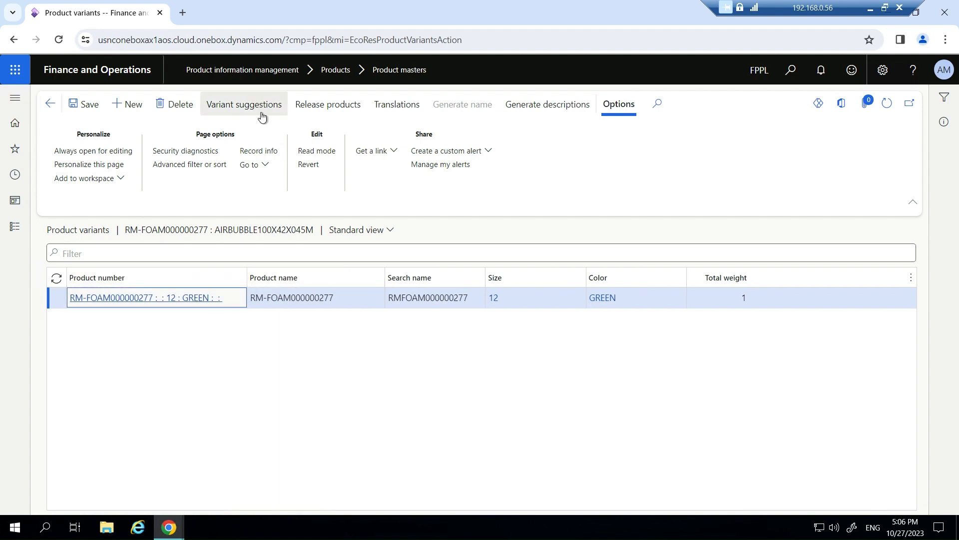
left_click(274, 98)
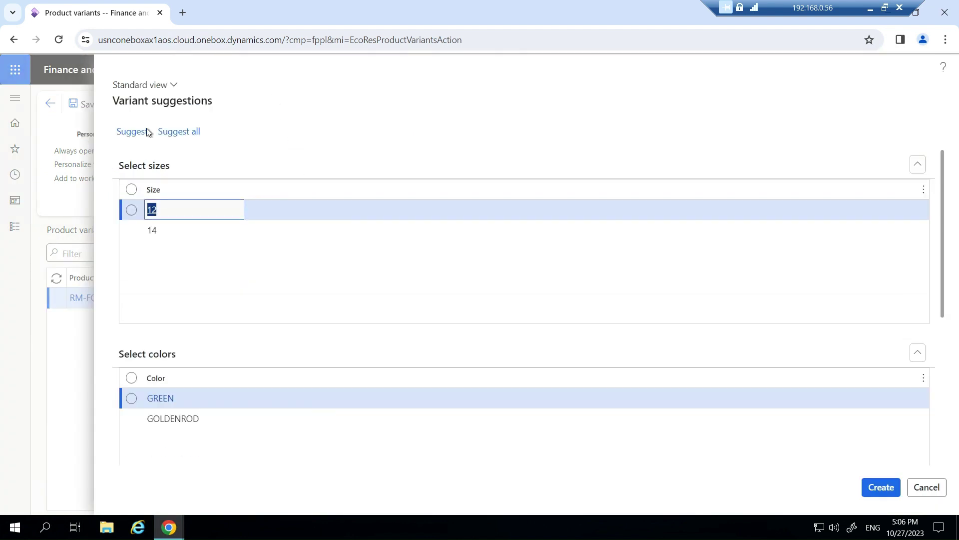
left_click(880, 487)
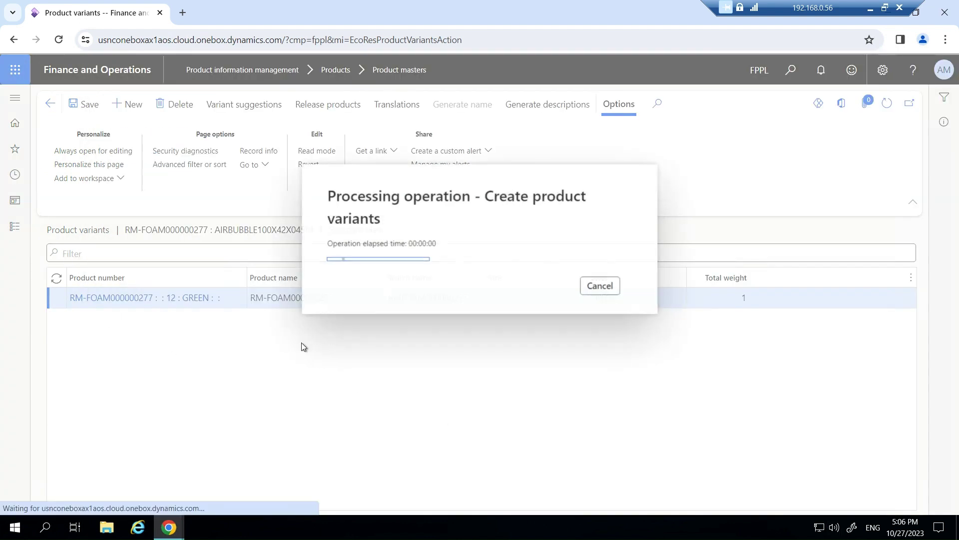